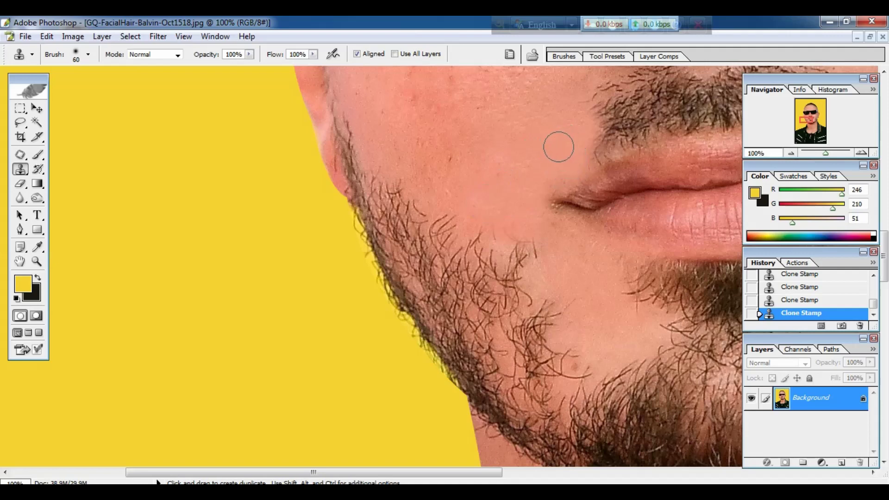
Step: Clone smooth skin over the left half of the moustache and the skin around the mouth's left corner
left_click(601, 149)
mouse_move(574, 89)
left_mouse_down()
mouse_move(472, 190)
mouse_move(548, 185)
left_mouse_up()
left_click(466, 207, "alt")
left_click(526, 227)
left_click(560, 210)
left_click_drag(512, 216, 588, 180)
mouse_move(516, 215)
left_mouse_down()
mouse_move(598, 234)
mouse_move(518, 188)
left_mouse_up()
Step: Clone clear skin over the moustache from its right tip inward to the area beneath the nose
key("ctrl+minus")
left_click(596, 323, "alt")
left_click(609, 287)
left_click(591, 291)
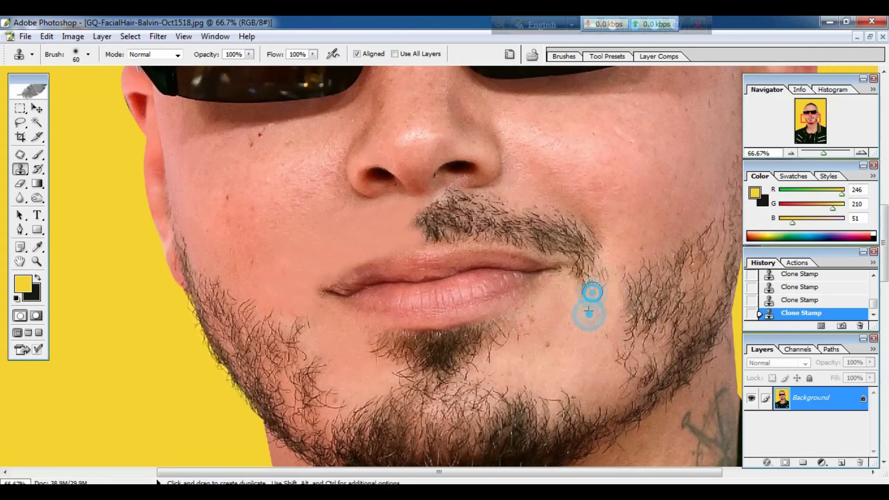
left_click(574, 270)
left_click(596, 239)
left_click(573, 229)
mouse_move(573, 228)
left_mouse_down()
mouse_move(584, 248)
mouse_move(573, 255)
mouse_move(551, 208)
mouse_move(554, 217)
mouse_move(533, 195)
mouse_move(549, 231)
mouse_move(570, 228)
mouse_move(441, 203)
left_mouse_up()
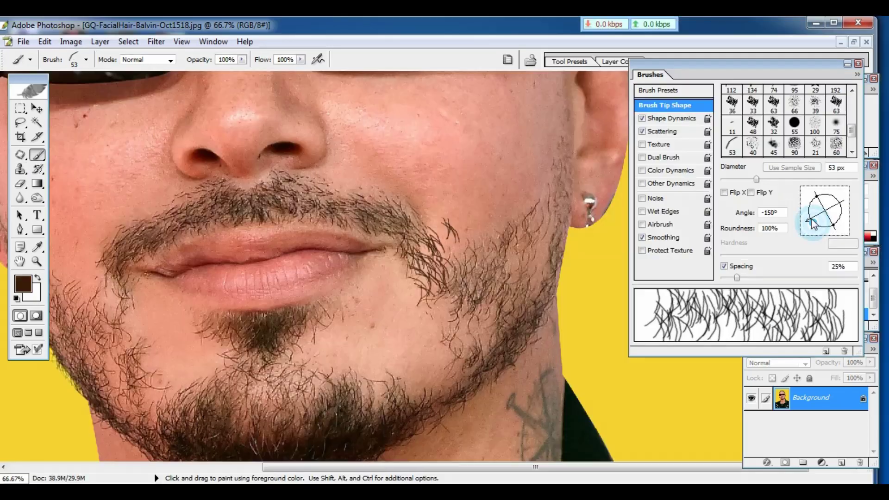
mouse_move(440, 324)
left_mouse_down()
mouse_move(465, 347)
mouse_move(428, 301)
left_mouse_up()
Step: Paint beard hairs across the area above the chin with the 53 px hair brush, adjusting its angle
left_click(809, 219)
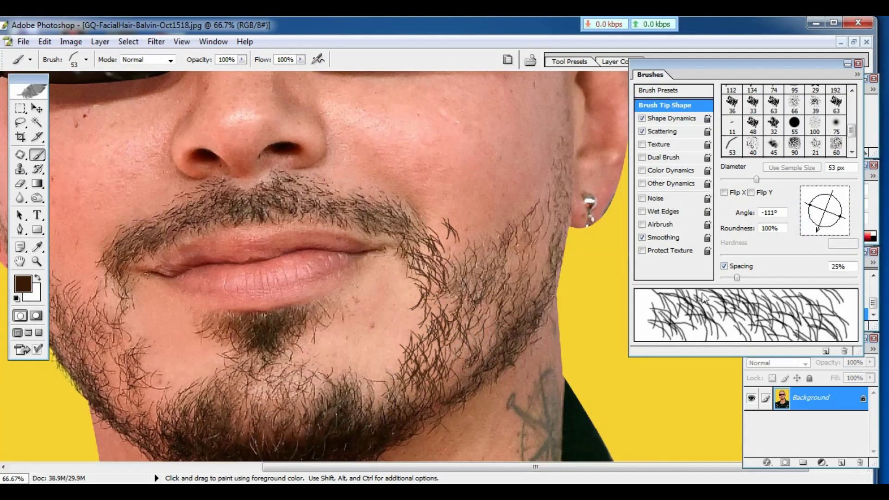
left_click_drag(394, 379, 315, 347)
left_click(808, 215)
Step: Reduce the hair brush to 40 px and paint beard hairs over the left cheek and chin, varying the brush angle
key("bracketleft")
key("bracketleft")
mouse_move(558, 97)
left_mouse_down()
mouse_move(525, 272)
mouse_move(484, 338)
mouse_move(572, 308)
left_mouse_up()
left_click_drag(839, 200, 846, 209)
mouse_move(215, 222)
left_mouse_down()
mouse_move(257, 335)
mouse_move(318, 322)
mouse_move(343, 303)
left_mouse_up()
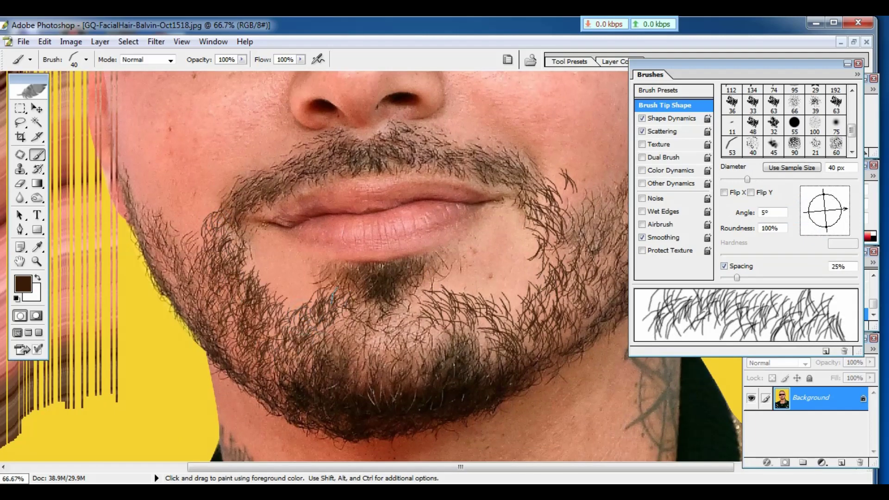
left_click_drag(278, 232, 417, 317)
left_click_drag(845, 209, 840, 197)
left_click_drag(278, 208, 348, 201)
left_click_drag(330, 155, 363, 292)
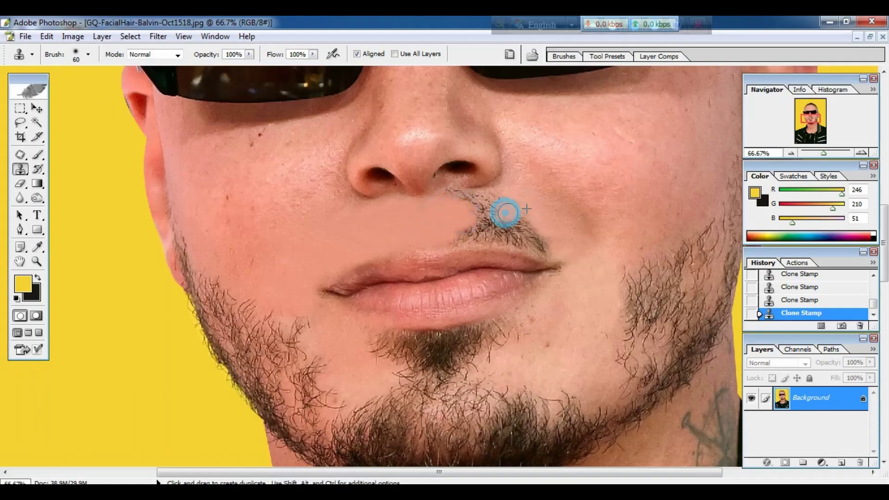
Step: Clone clear skin over the remaining moustache hairs, and over the right cheek's beard with an enlarged brush
mouse_move(506, 208)
left_mouse_down()
mouse_move(500, 199)
mouse_move(480, 218)
mouse_move(536, 239)
mouse_move(477, 224)
mouse_move(528, 245)
left_mouse_up()
scroll(555, 247, "down", 3)
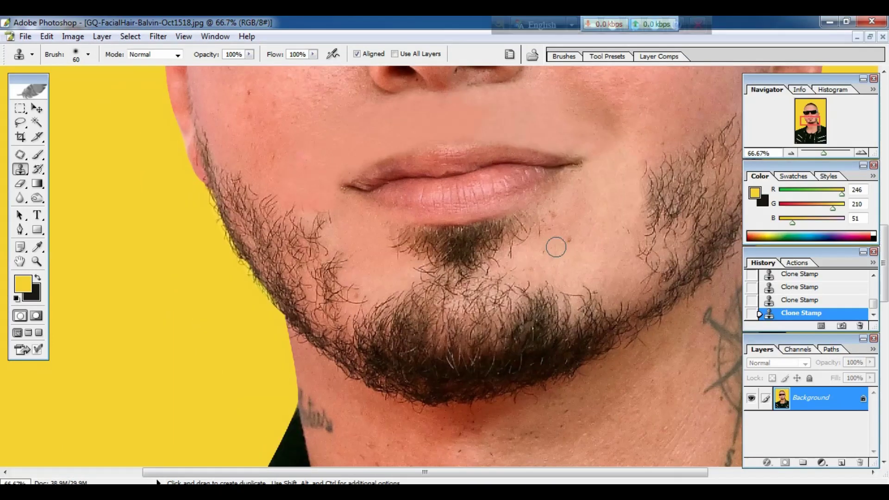
left_click_drag(727, 95, 597, 181)
key("bracketright")
key("bracketright")
left_click(591, 209, "alt")
mouse_move(631, 151)
left_mouse_down()
mouse_move(618, 198)
mouse_move(591, 237)
mouse_move(566, 201)
mouse_move(533, 255)
mouse_move(538, 238)
mouse_move(557, 291)
mouse_move(535, 327)
mouse_move(521, 313)
mouse_move(582, 276)
mouse_move(607, 273)
mouse_move(551, 351)
left_mouse_up()
left_click_drag(551, 352, 519, 370)
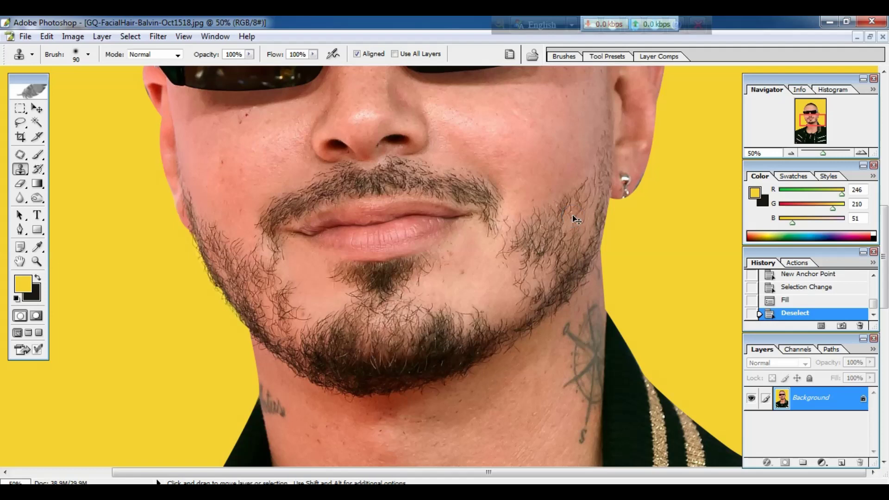
Step: Examine the moustache, beard and left cheek's skin texture at several magnifications up to 300%
key("ctrl+plus")
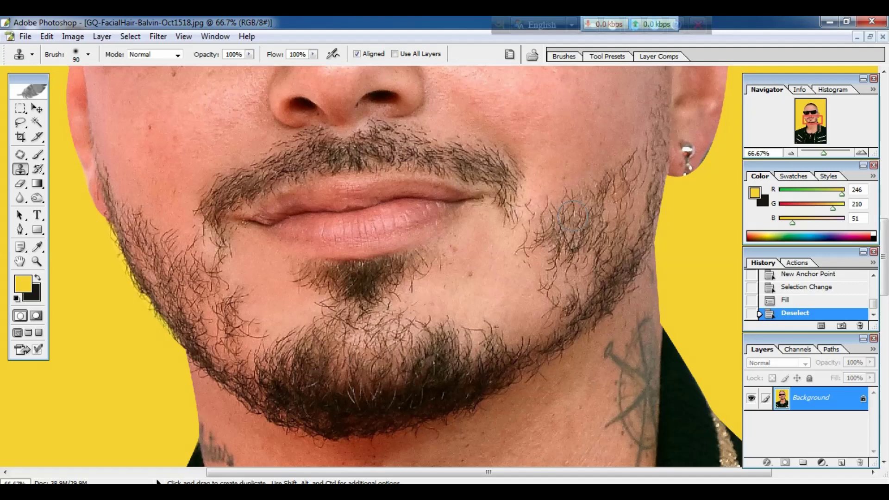
key("ctrl+minus")
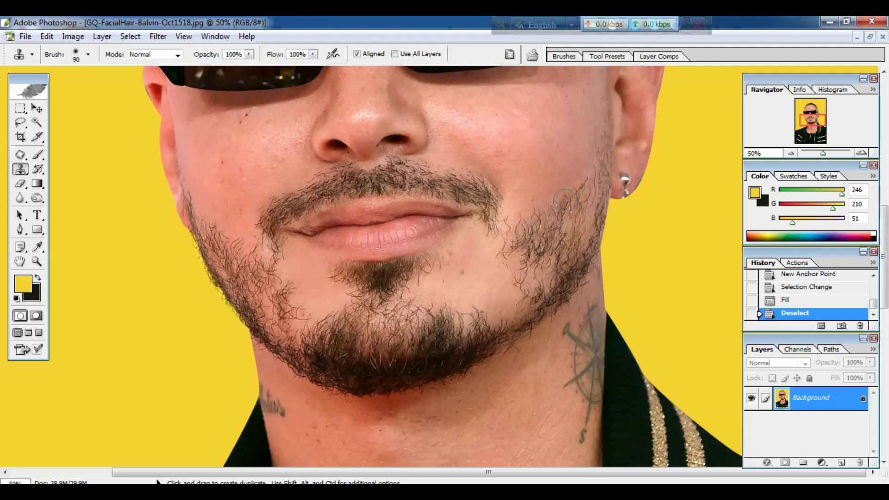
key("ctrl")
key("ctrl+alt+0")
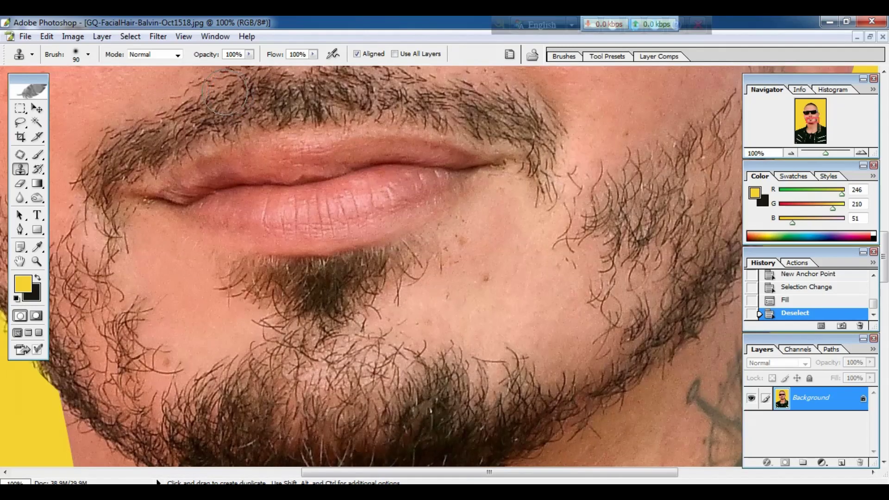
left_click_drag(199, 143, 521, 216)
left_click_drag(407, 199, 416, 185)
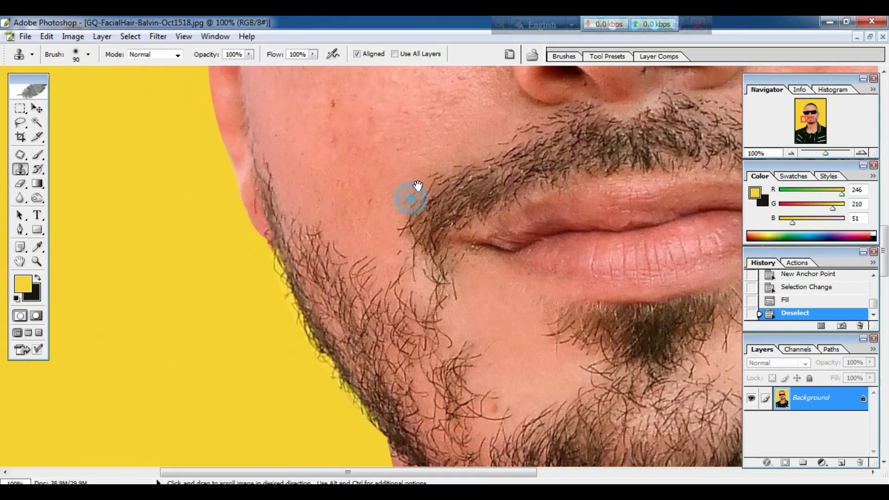
left_click_drag(397, 151, 427, 204)
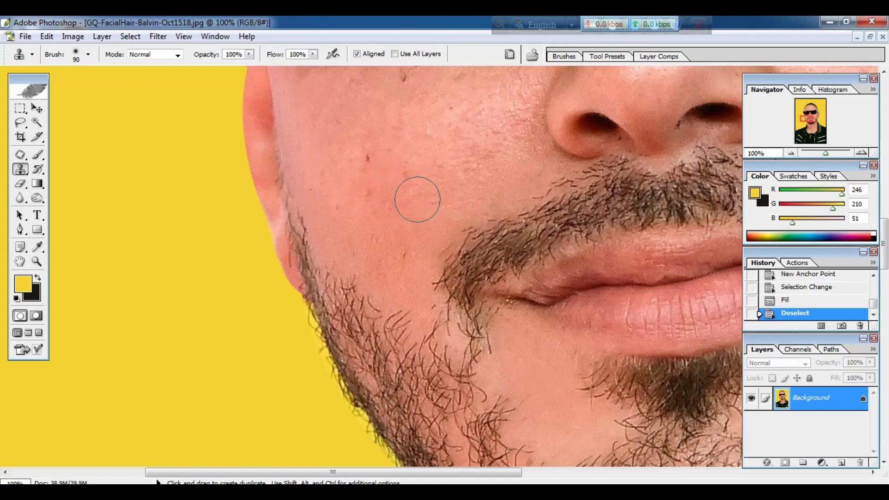
key("ctrl+plus")
key("ctrl+plus")
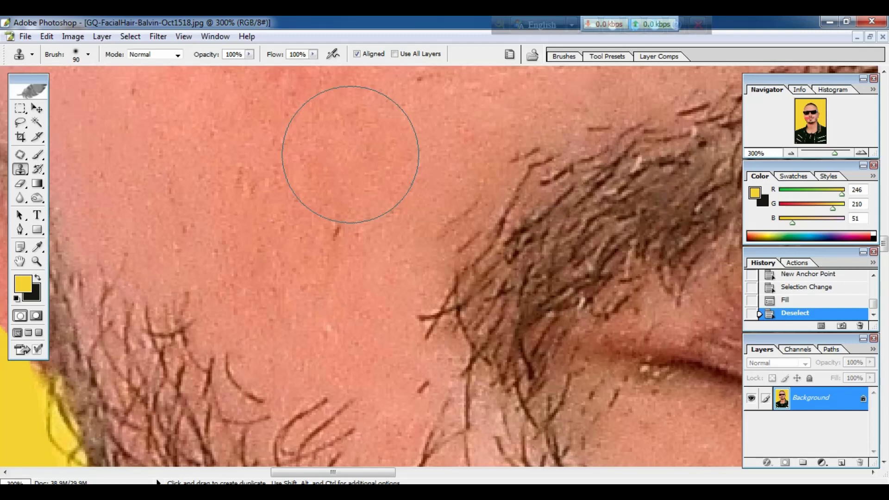
left_click(350, 155, "alt")
key("alt")
key("ctrl")
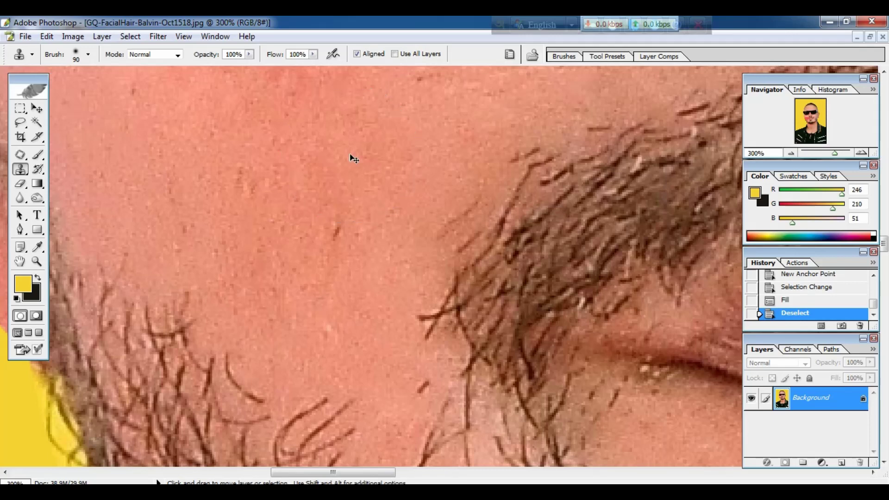
key("ctrl+minus")
key("ctrl+minus")
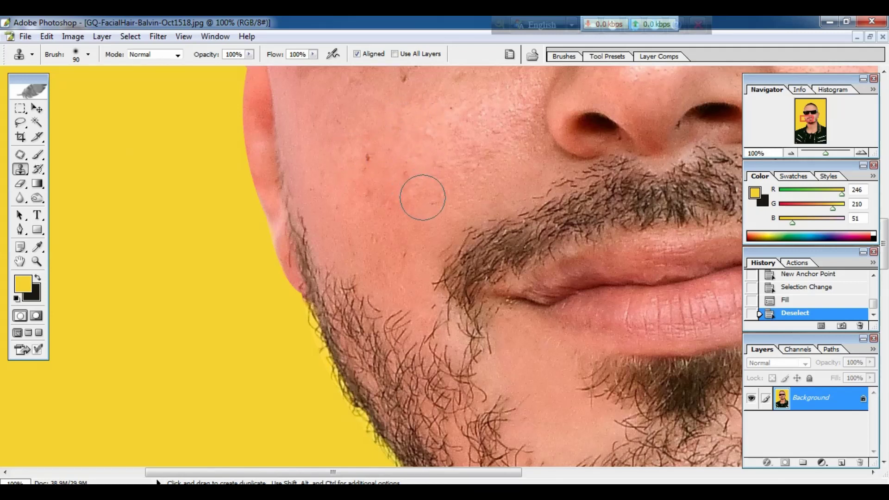
Step: Sample clear skin on the left cheek and clone it over the moustache's drooping left tip
key("space")
left_click_drag(438, 207, 481, 106)
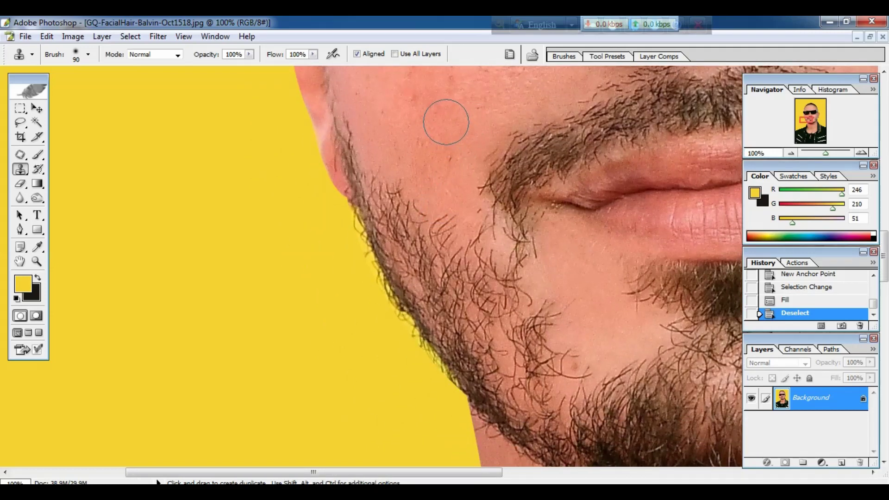
key("alt")
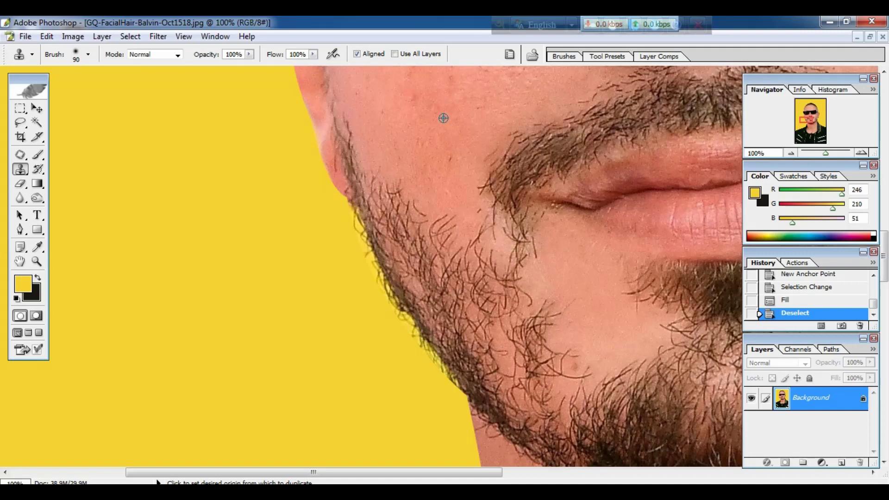
left_click(443, 117, "alt")
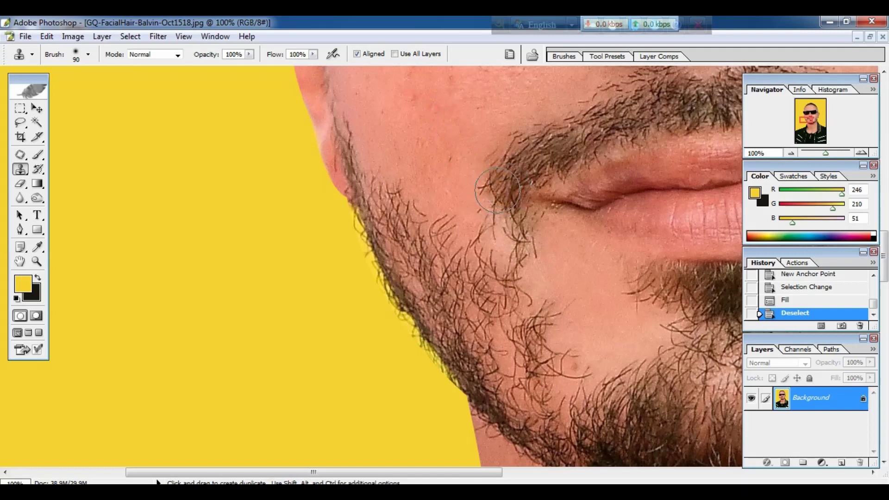
left_click(490, 212)
left_click(491, 207)
left_click(494, 197)
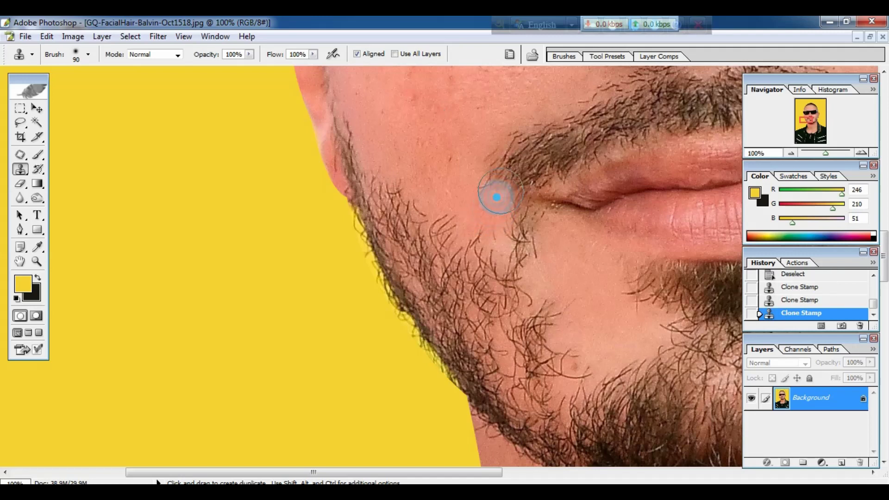
Step: Clone cheek skin over the left part of the moustache above the mouth's corner
left_click(501, 185)
left_click(499, 173)
left_click(499, 165)
left_click(518, 144)
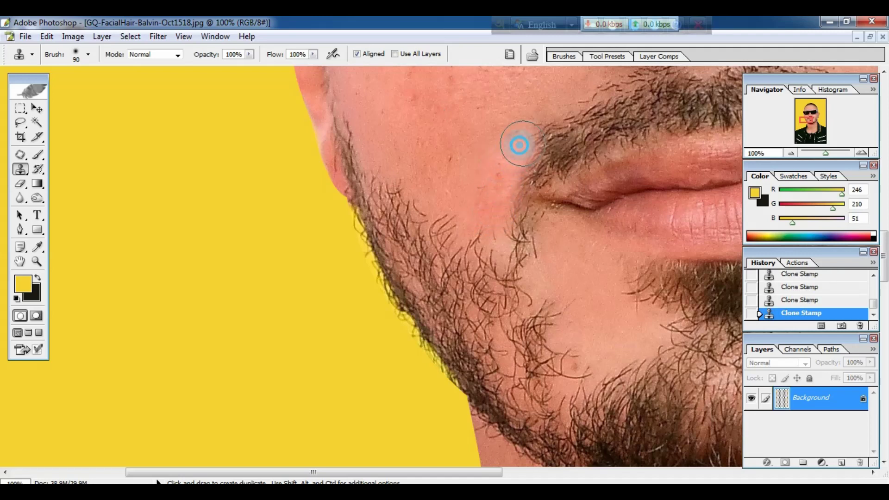
left_click(523, 144)
left_click(492, 121, "alt")
left_click_drag(524, 127, 522, 157)
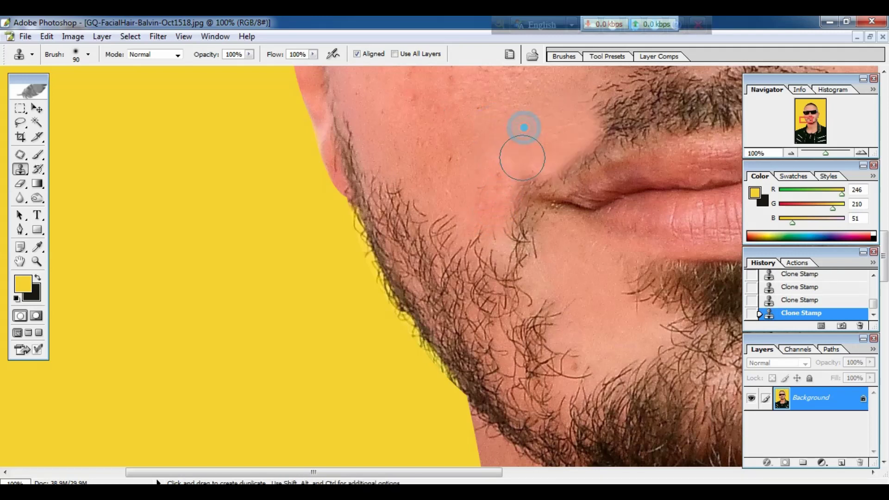
Step: Clone skin over the stray hairs beside the mouth's left corner and blend the adjoining cheek
left_click(528, 176)
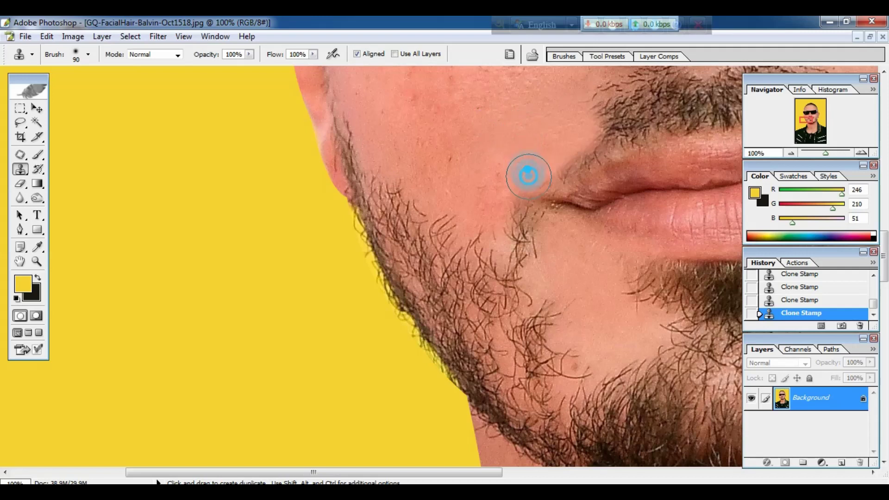
left_click(523, 214)
left_click(522, 223)
left_click(496, 167, "alt")
left_click(485, 202)
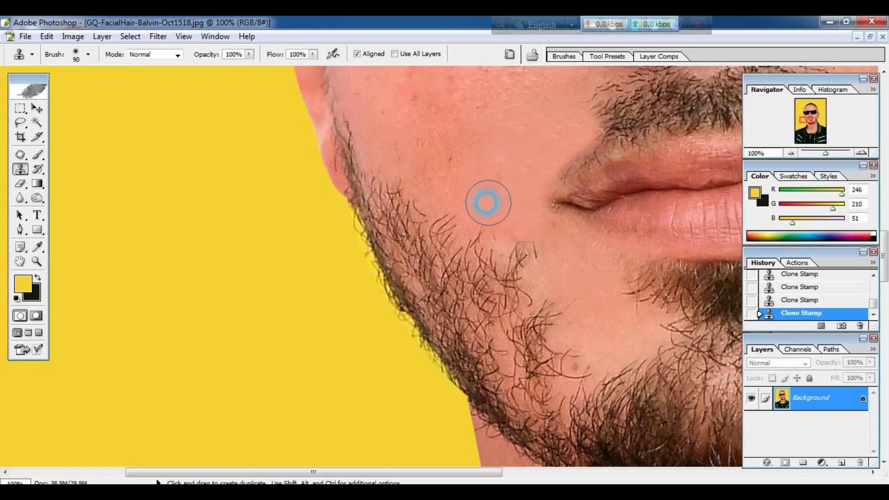
left_click(487, 202, "alt")
Step: Reduce the Clone Stamp brush to 60 px and cover the hairs along the upper lip's left edge
left_click(574, 167)
key("bracketleft")
key("bracketleft")
key("bracketleft")
left_click(602, 149)
Step: Clone skin over the section of the moustache beneath the left nostril
left_click_drag(572, 87, 472, 190)
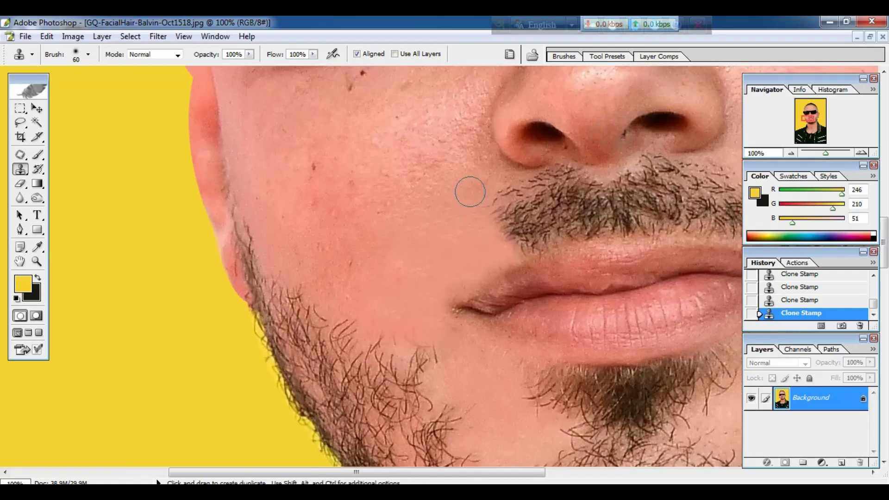
left_click(513, 207)
left_click(489, 200, "alt")
left_click(520, 212)
left_click(470, 229)
left_click(569, 189)
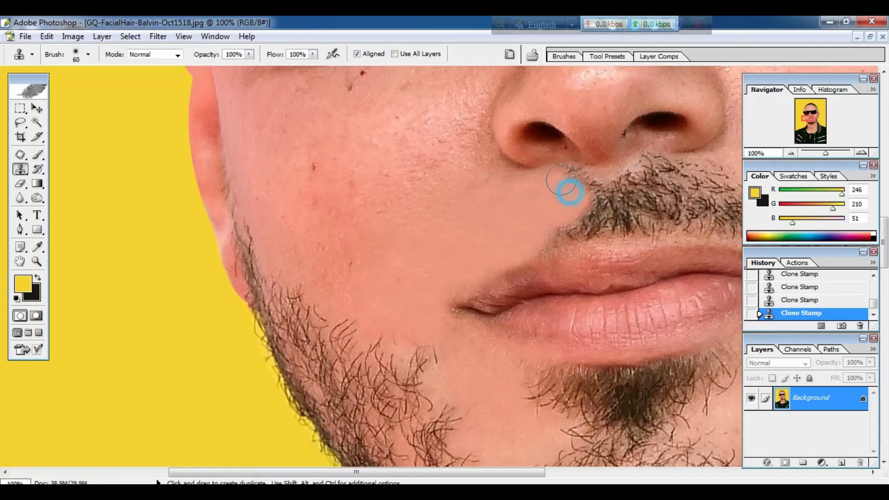
left_click(558, 226)
Step: Clone skin over the moustache hairs hanging beside the mouth's right corner
scroll(588, 217, "down", 1)
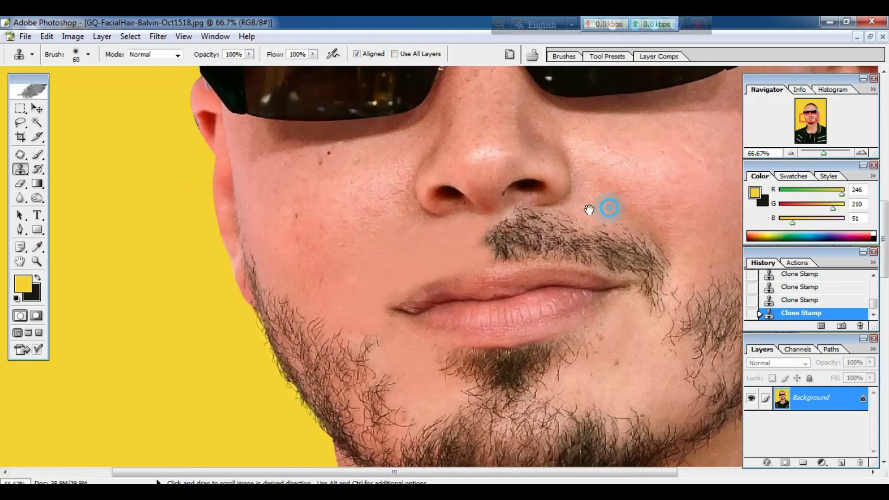
left_click(579, 321, "alt")
left_click(603, 310)
left_click(590, 313, "alt")
left_click(605, 276)
left_click(600, 281)
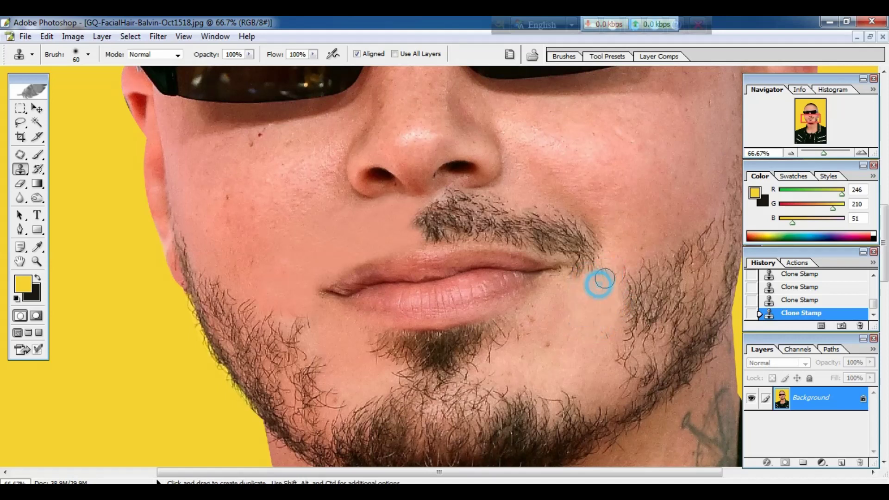
left_click(599, 288, "alt")
Step: Clone skin over the moustache's right end, working inward above the upper lip
left_click(571, 277)
left_click(595, 239)
left_click(578, 229)
left_click(572, 230)
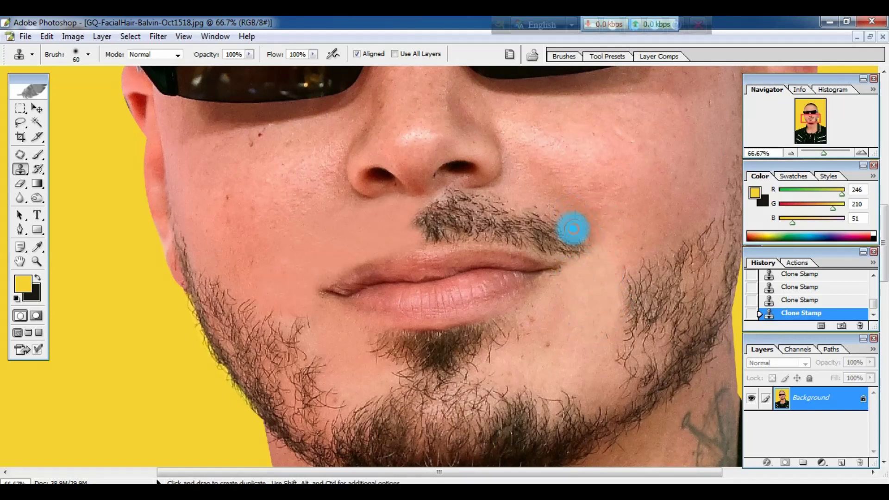
left_click(574, 252)
left_click(558, 248)
left_click(558, 221)
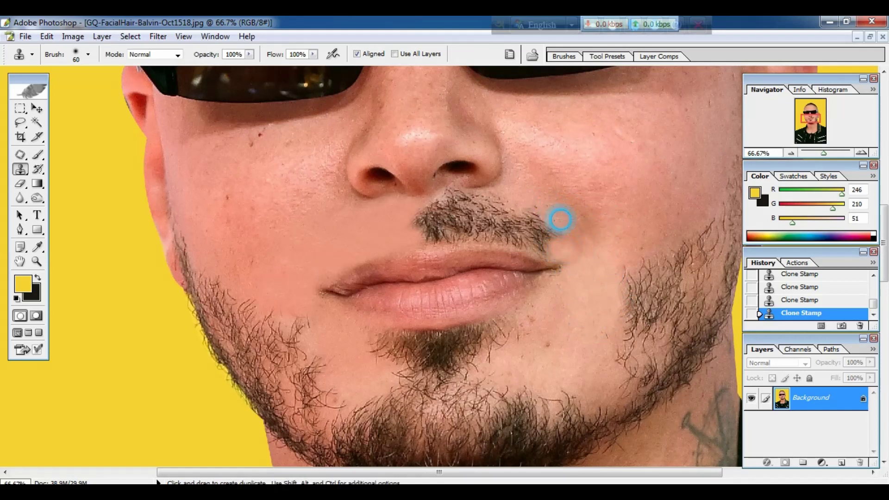
left_click(536, 208)
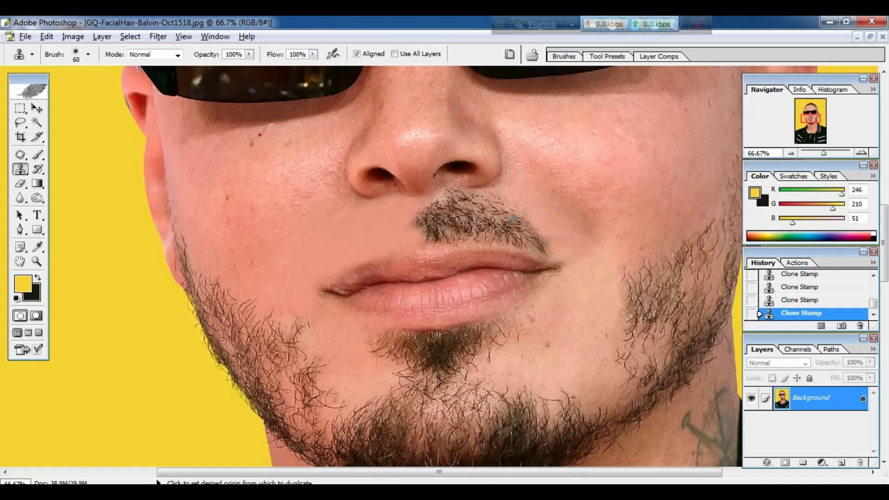
Step: Clone skin over the central moustache hairs directly beneath the nose
left_click(419, 216)
left_click(408, 224)
left_click(462, 212)
left_click(513, 205)
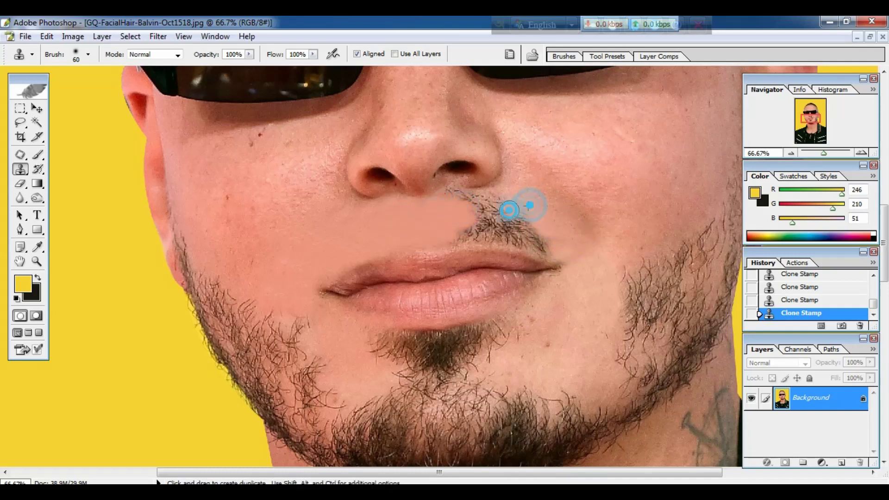
left_click(487, 209)
left_click(477, 199)
left_click(513, 206)
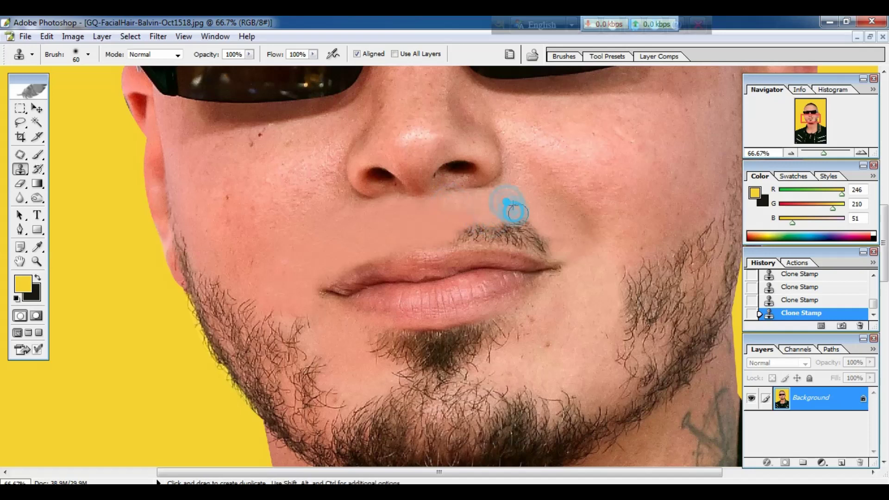
Step: Clone skin over the last moustache hairs along the right half of the upper lip's edge
left_click(536, 238)
left_click(516, 228)
left_click(465, 234)
left_click(520, 242)
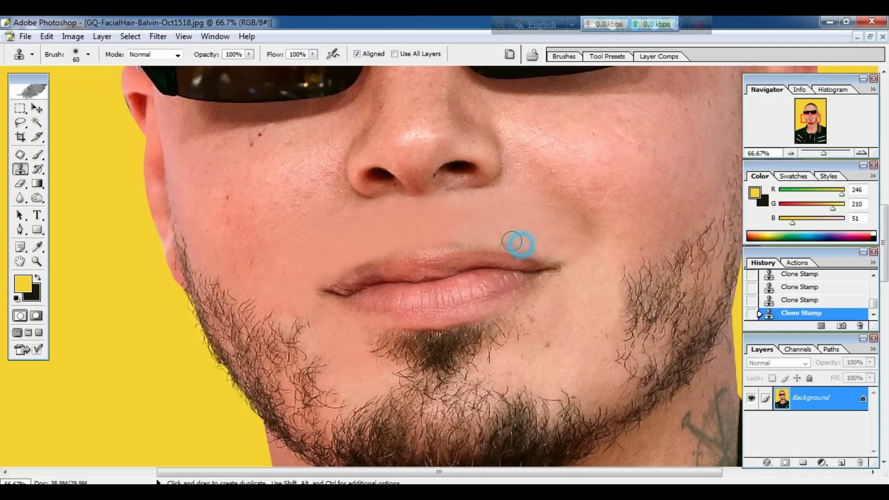
left_click(533, 249)
left_click(452, 226)
Step: Enlarge the Clone Stamp brush to 90 px and clone clear skin over the right cheek's beard from the ear downward
left_click_drag(581, 253, 604, 147)
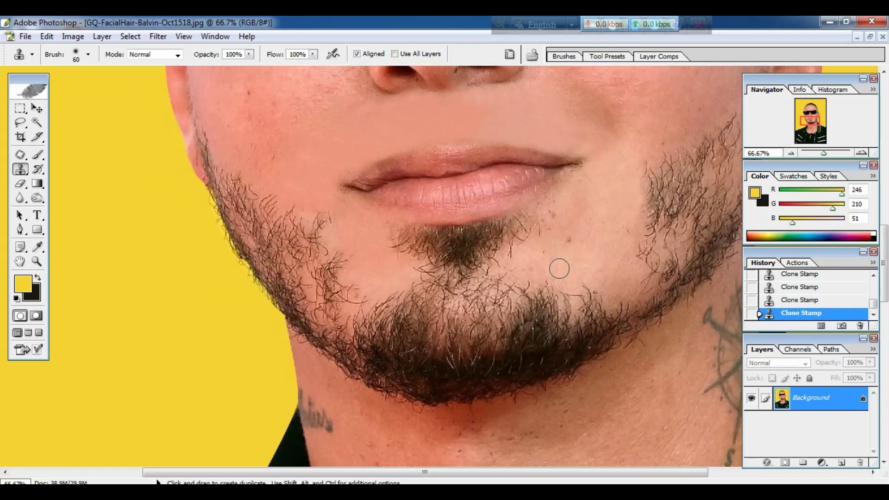
left_click_drag(719, 131, 591, 214)
left_click(597, 184, "alt")
left_click(595, 210)
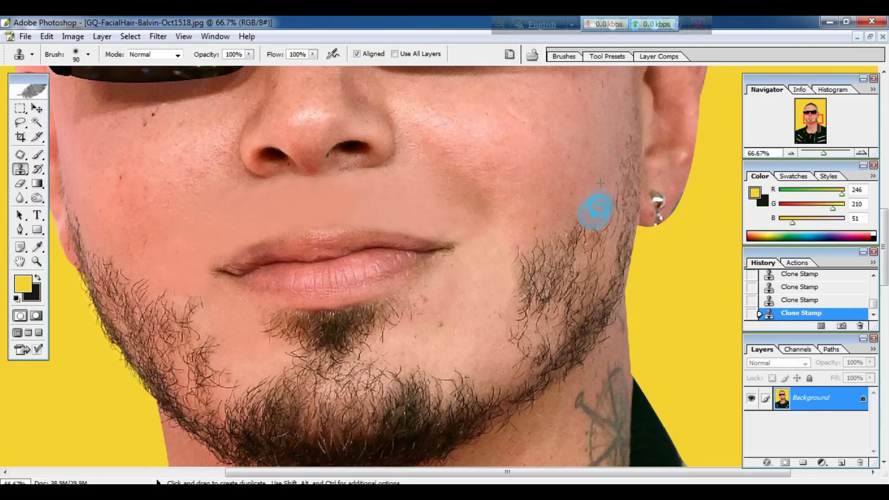
left_click(598, 185, "alt")
left_click(624, 160)
left_click(605, 179, "alt")
left_click(618, 196)
left_click(628, 148)
left_click(607, 193, "alt")
mouse_move(595, 220)
left_mouse_down()
mouse_move(577, 252)
mouse_move(533, 252)
mouse_move(532, 278)
mouse_move(511, 326)
mouse_move(506, 312)
mouse_move(605, 265)
mouse_move(528, 357)
left_mouse_up()
Step: Clone skin over the remaining beard on both cheeks and above the chin with a 125 px brush, leaving a thin jawline strip
key("ctrl+minus")
key("ctrl+minus")
key("ctrl+minus")
mouse_move(499, 273)
left_mouse_down()
mouse_move(517, 279)
mouse_move(523, 302)
left_mouse_up()
left_click(359, 258, "alt")
mouse_move(355, 269)
left_mouse_down()
mouse_move(372, 297)
mouse_move(414, 314)
mouse_move(456, 314)
mouse_move(444, 308)
mouse_move(467, 309)
mouse_move(461, 300)
mouse_move(479, 306)
left_mouse_up()
left_click(385, 290, "alt")
left_click(418, 313, "alt")
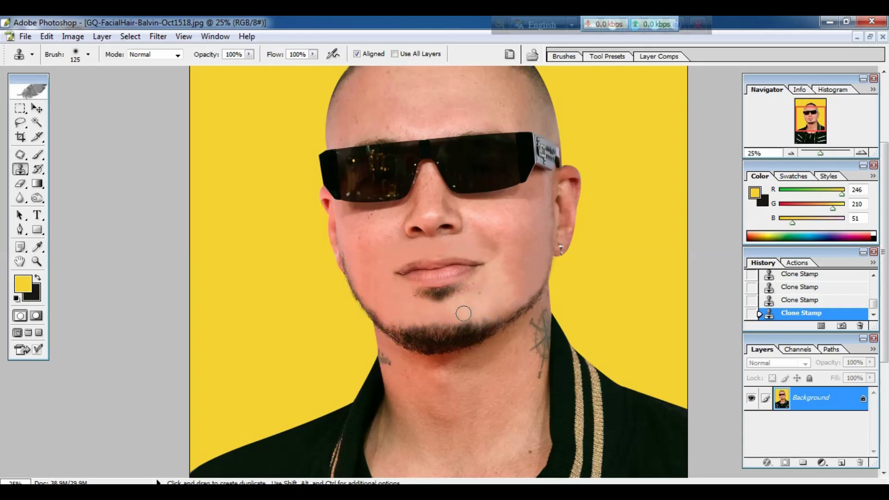
Step: Start a Pen path at the earring and curve it along the jawline across the chin to the opposite jaw
key("ctrl+plus")
key("ctrl+plus")
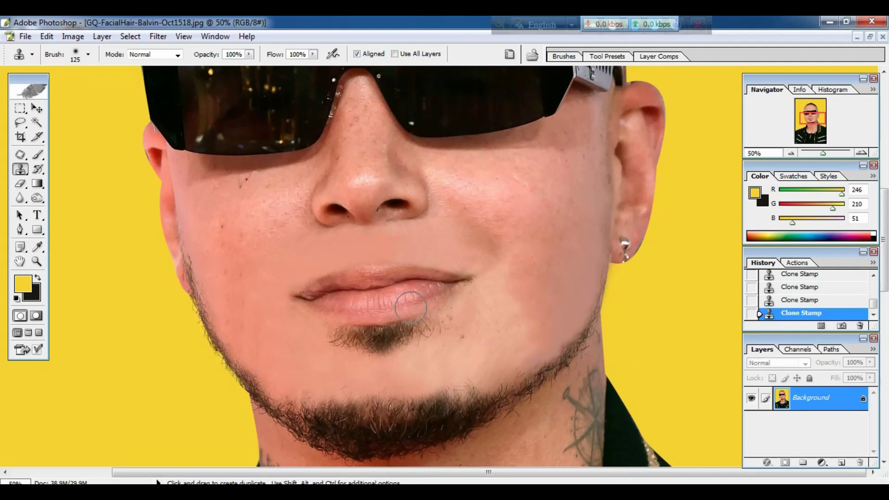
key("p")
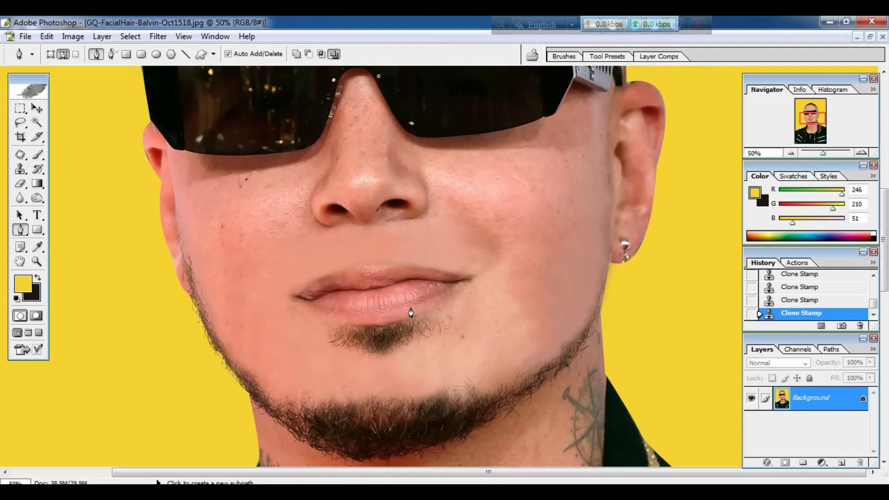
key("ctrl+1")
left_click(19, 222)
left_click_drag(610, 258, 596, 285)
left_click_drag(542, 368, 600, 259)
left_click_drag(500, 311, 332, 338)
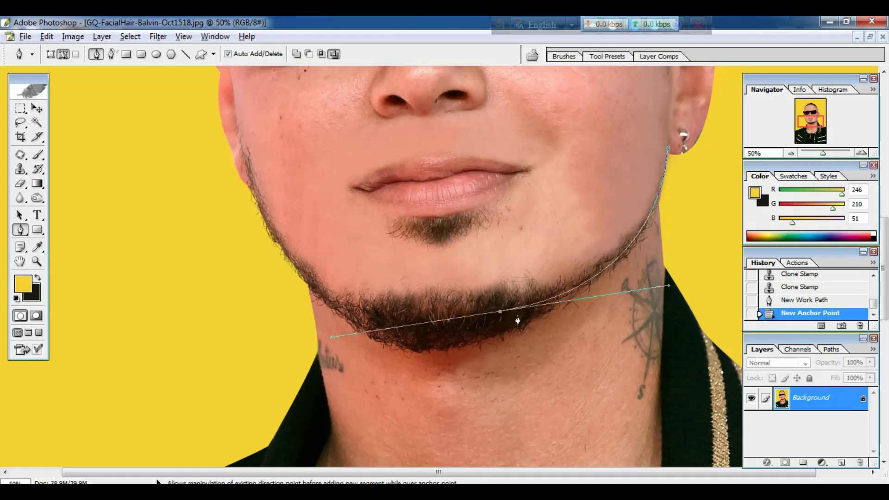
left_click(500, 312, "alt")
left_click_drag(317, 286, 238, 228)
left_click(316, 285, "alt")
Step: Continue the path up the opposite cheek, around the mouth corner and under the lower lip, and close it at the earring
left_click_drag(327, 214, 339, 297)
left_click_drag(266, 271, 251, 219)
left_click(309, 215)
left_click_drag(364, 213, 375, 216)
left_click(355, 248)
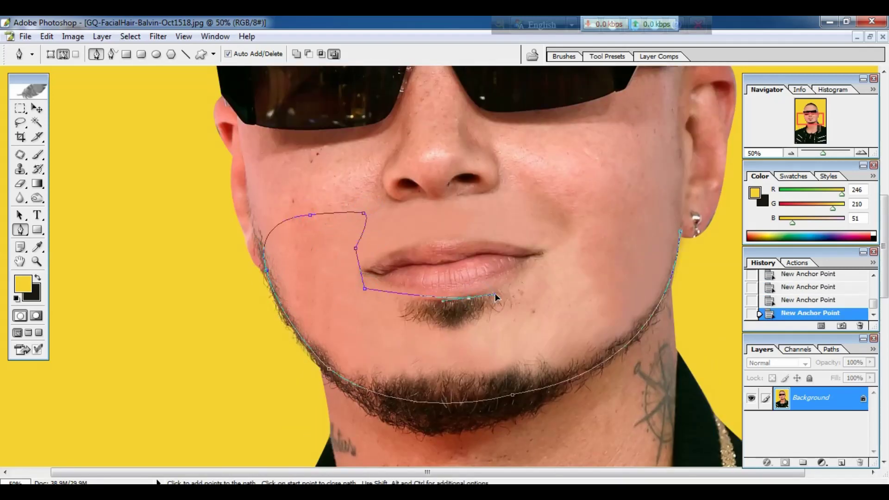
key("ctrl+z")
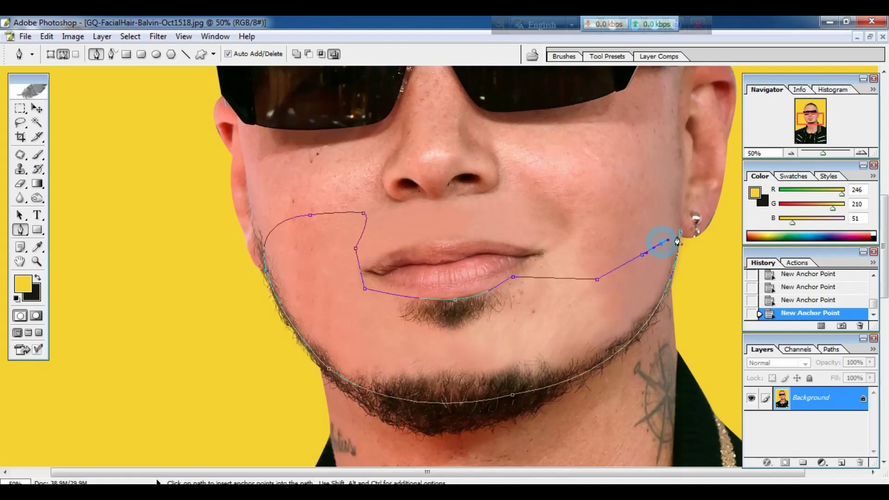
left_click(680, 232)
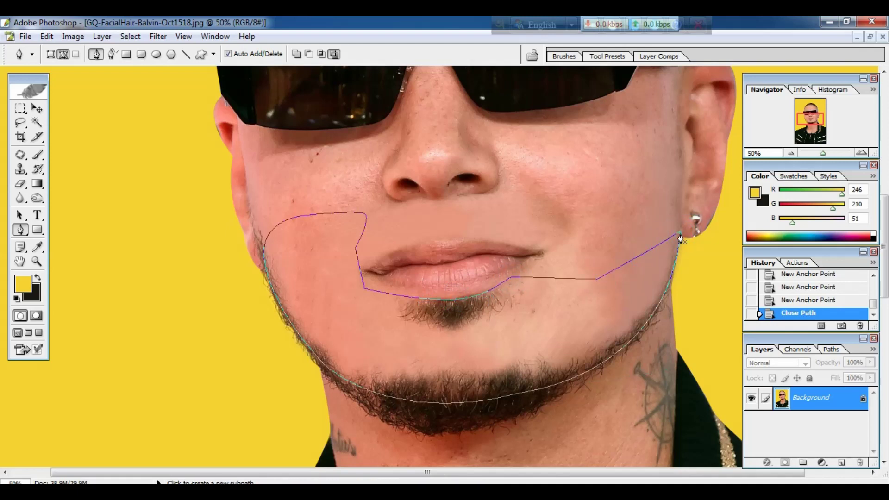
Step: Convert the closed face path into a selection and feather it by 3 pixels
key("ctrl+Return")
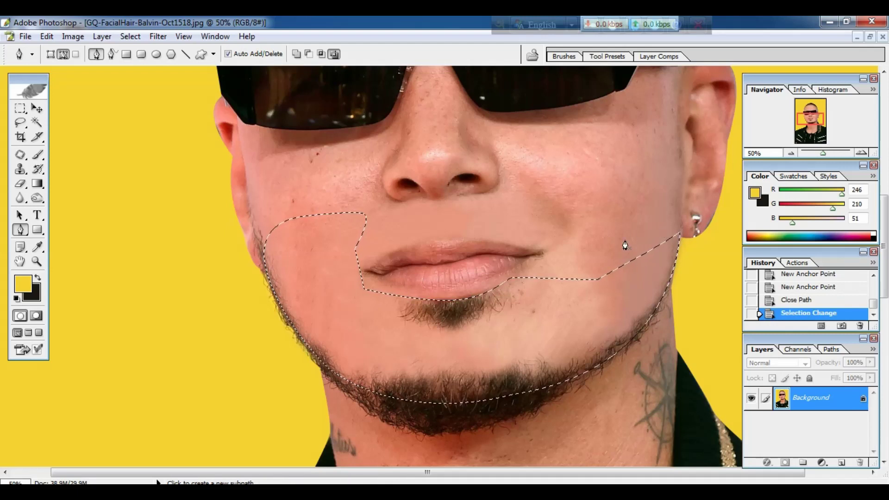
key("w")
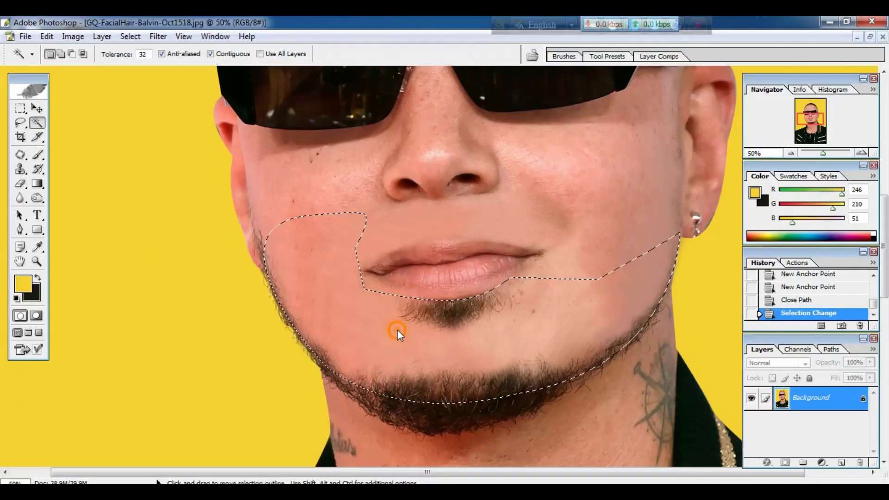
right_click(398, 330)
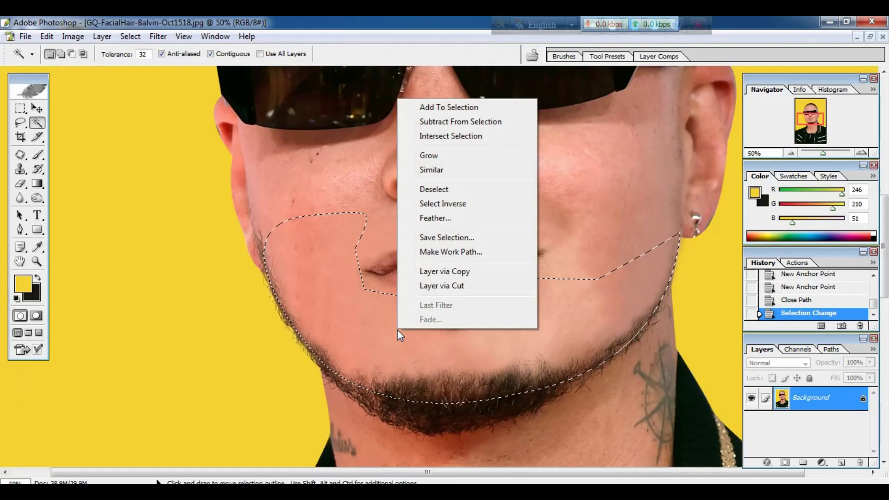
left_click(446, 222)
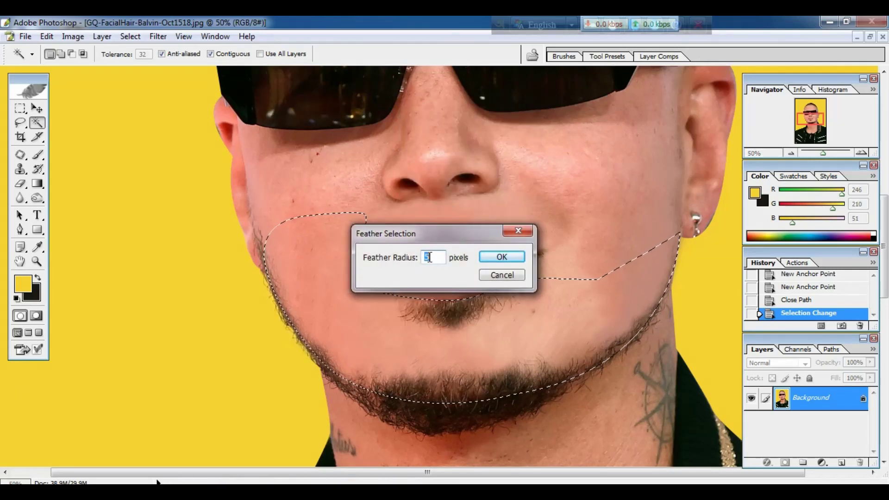
type("3")
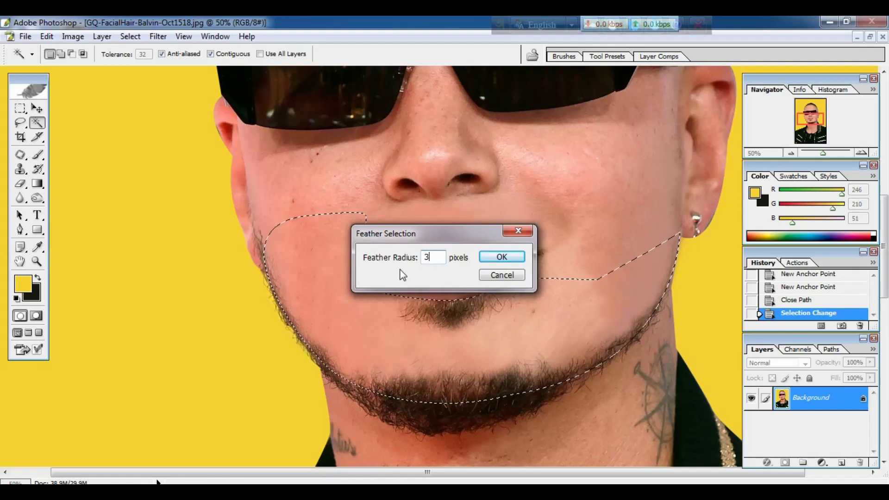
left_click(509, 258)
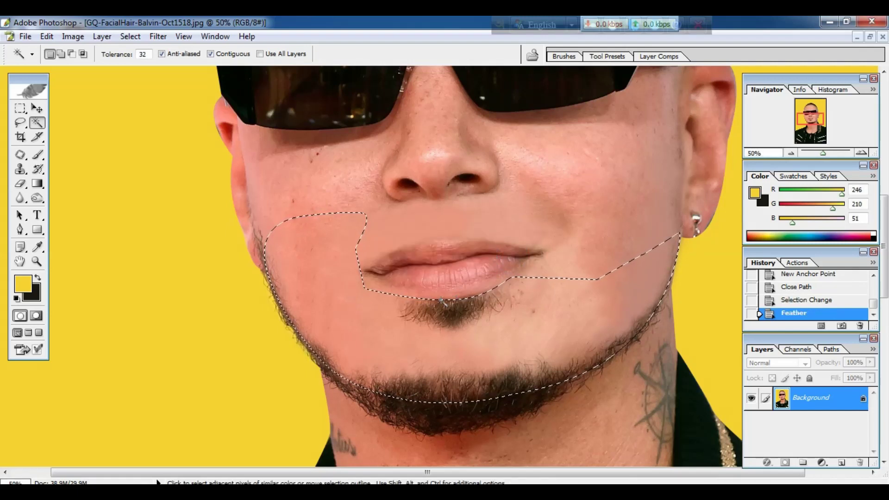
Step: Clone clear skin over the beard inside the selection, from the cheek without the earring down and across the chin
left_click(21, 170)
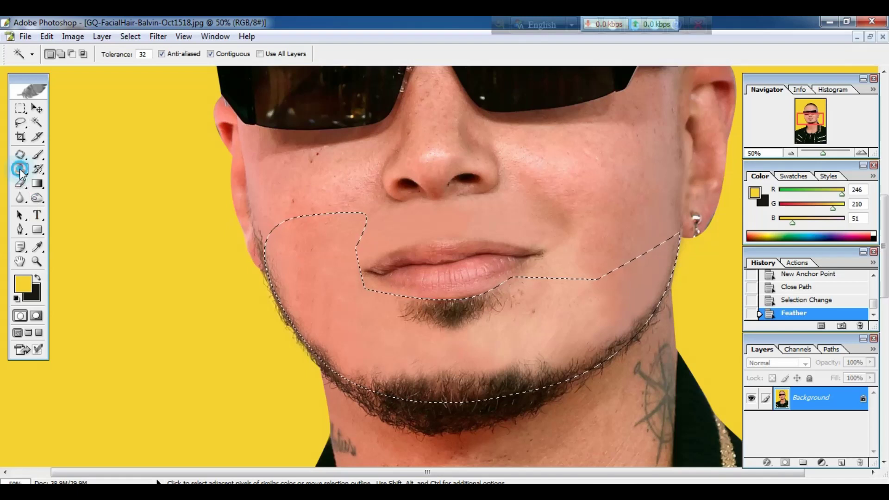
left_click(331, 292, "alt")
left_click(298, 269)
left_click(278, 262)
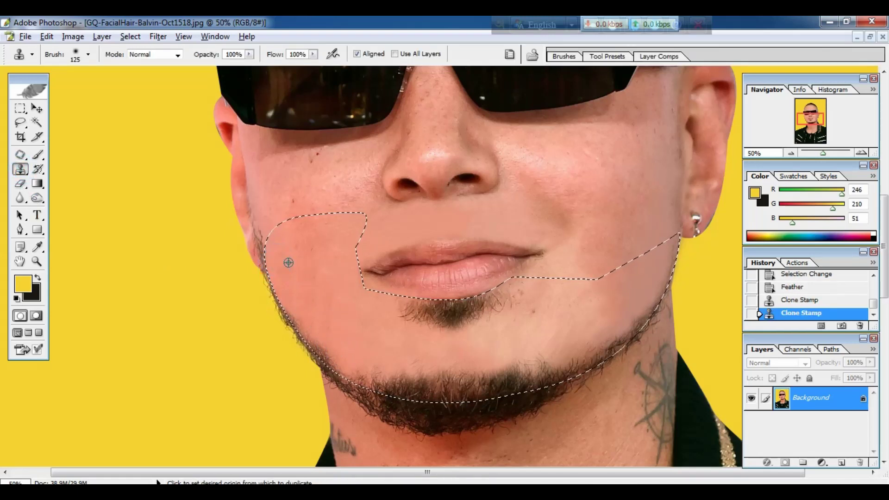
left_click(299, 309)
left_click(337, 360)
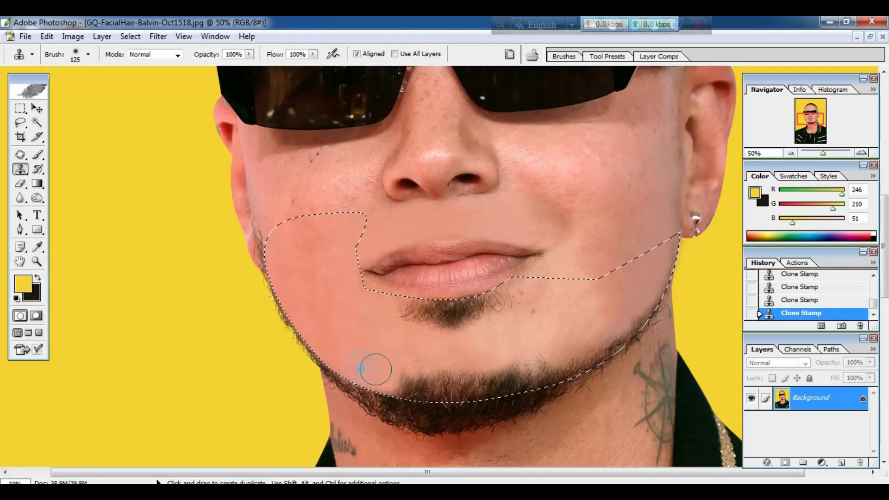
left_click(404, 377)
mouse_move(438, 385)
left_mouse_down()
mouse_move(488, 391)
mouse_move(476, 383)
mouse_move(391, 388)
mouse_move(557, 361)
left_mouse_up()
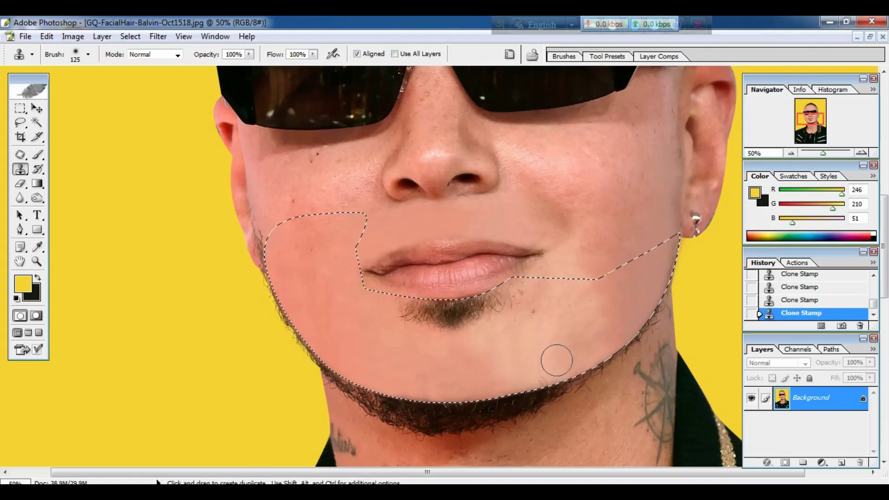
Step: Set the Clone Stamp to 79% opacity and 75% flow and clone over the beard outside the jawline on the earring side
left_click(312, 54)
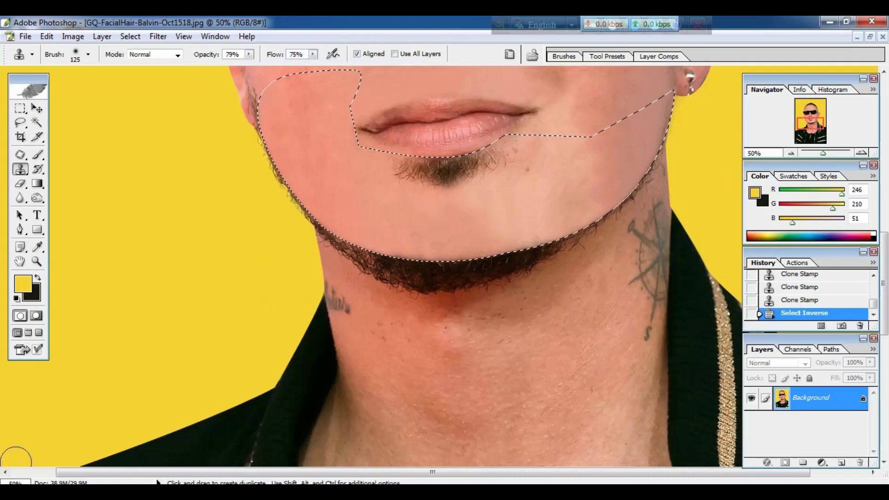
left_click(561, 250)
left_click(588, 234)
left_click(616, 215)
left_click(634, 197)
left_click(651, 176)
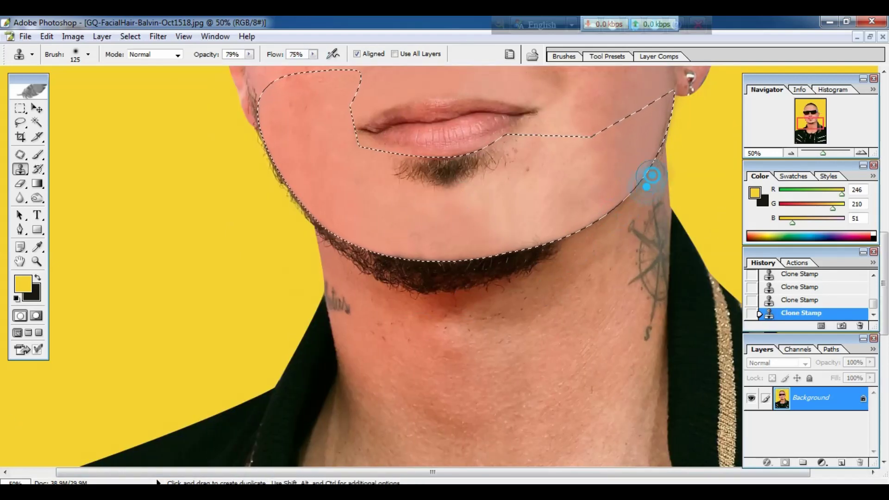
Step: Clone away the remaining beard below the chin and opposite jaw, reducing the brush to 90 px, and cover the hair below the lower lip
mouse_move(551, 253)
left_mouse_down()
mouse_move(444, 278)
mouse_move(377, 248)
mouse_move(353, 249)
mouse_move(332, 240)
mouse_move(263, 145)
left_mouse_up()
left_click_drag(359, 133, 349, 229)
key("bracketleft")
key("bracketleft")
left_click_drag(252, 183, 252, 208)
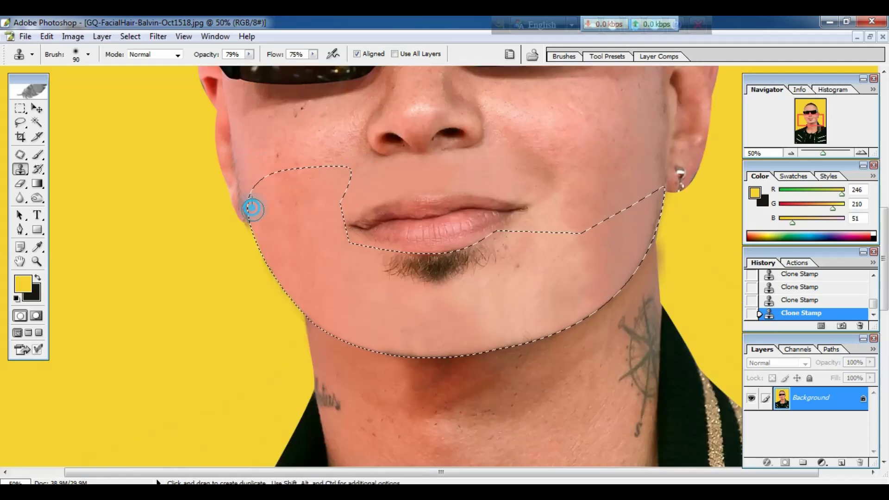
left_click(463, 307, "alt")
mouse_move(389, 268)
left_mouse_down()
mouse_move(448, 278)
mouse_move(420, 270)
mouse_move(441, 266)
left_mouse_up()
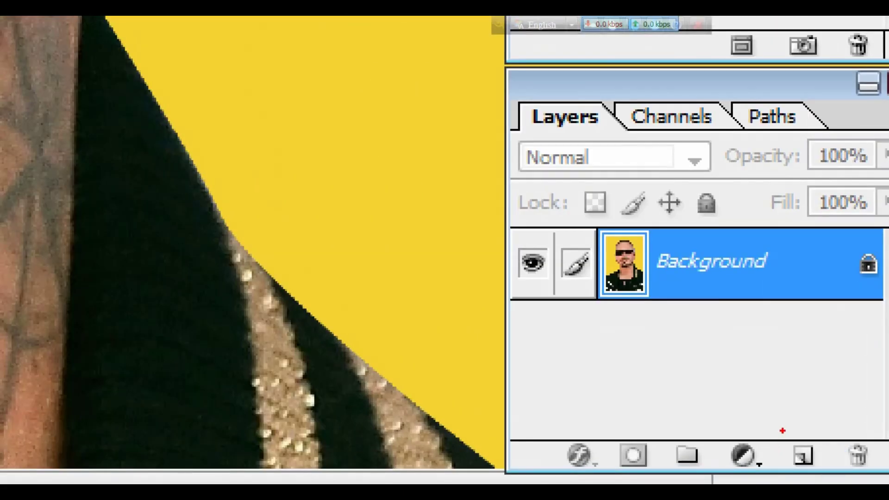
Step: Add a new layer above the bearded portrait, reset the colours to black and white, and fill the layer with white
left_click_drag(782, 431, 827, 468)
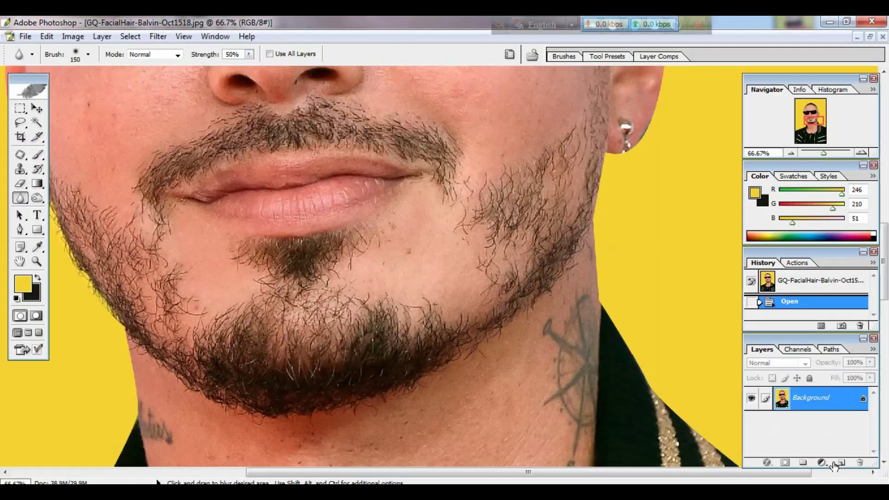
left_click(839, 463)
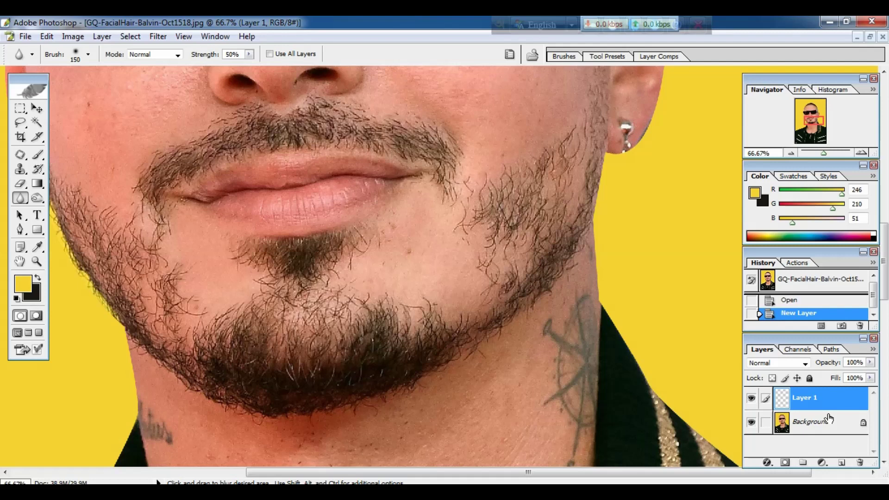
key("d")
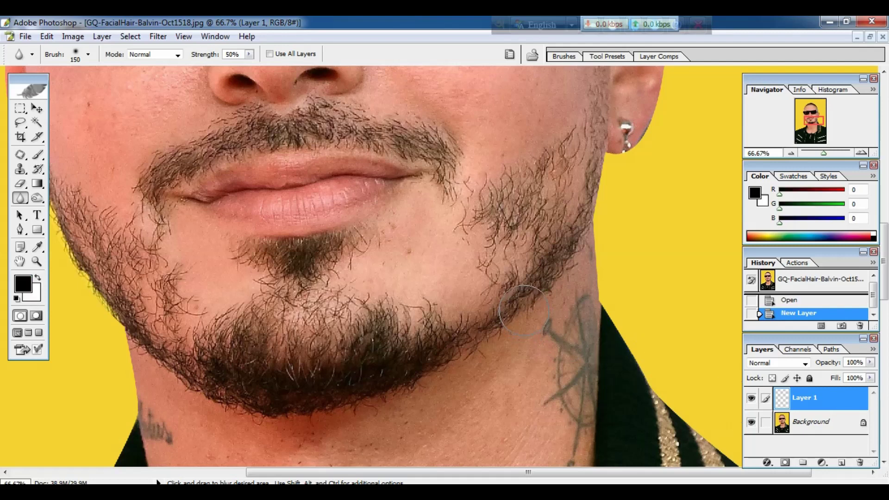
key("ctrl")
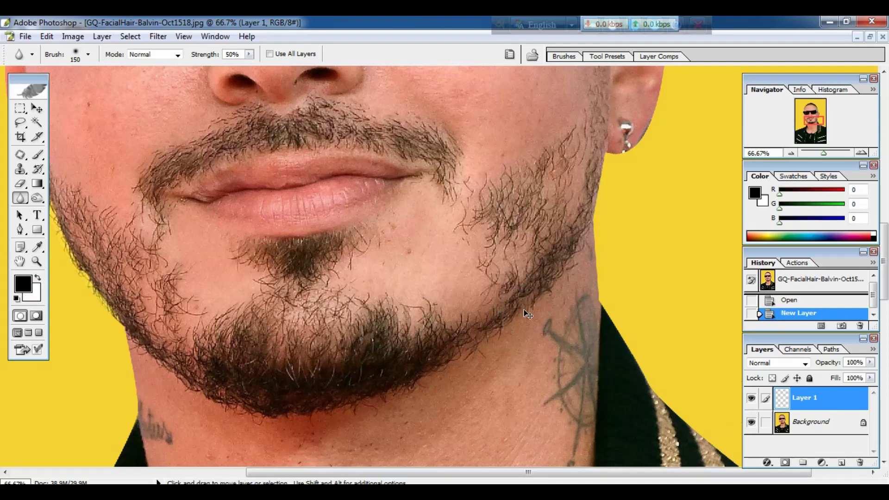
key("ctrl+BackSpace")
Step: Crop the image to a small rectangular marquee drawn on the white layer and remove the selection
key("c")
key("ctrl+0")
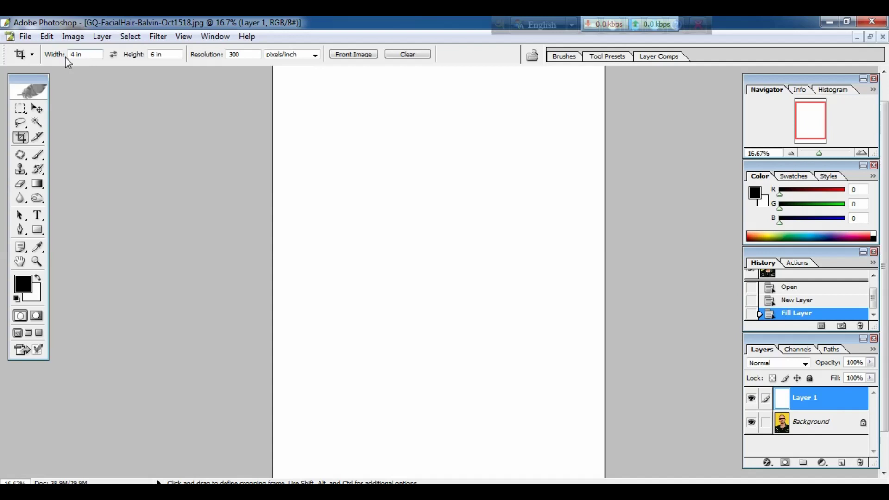
left_click(20, 108)
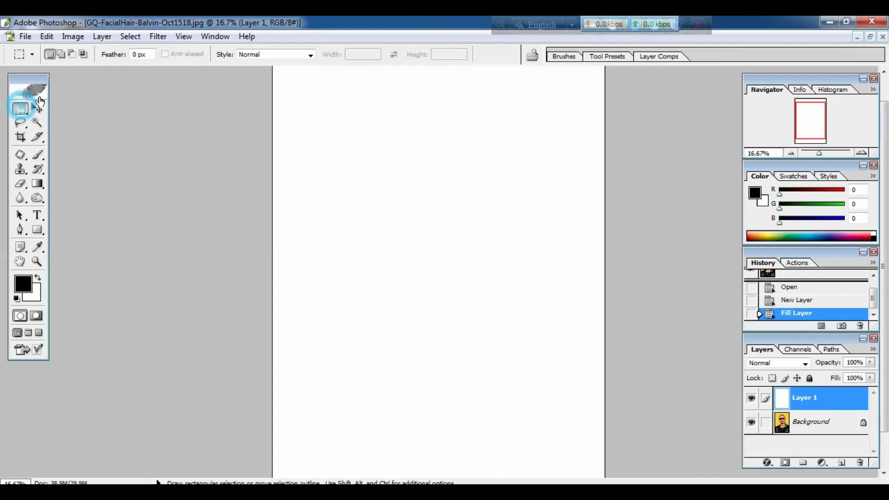
left_click(47, 37)
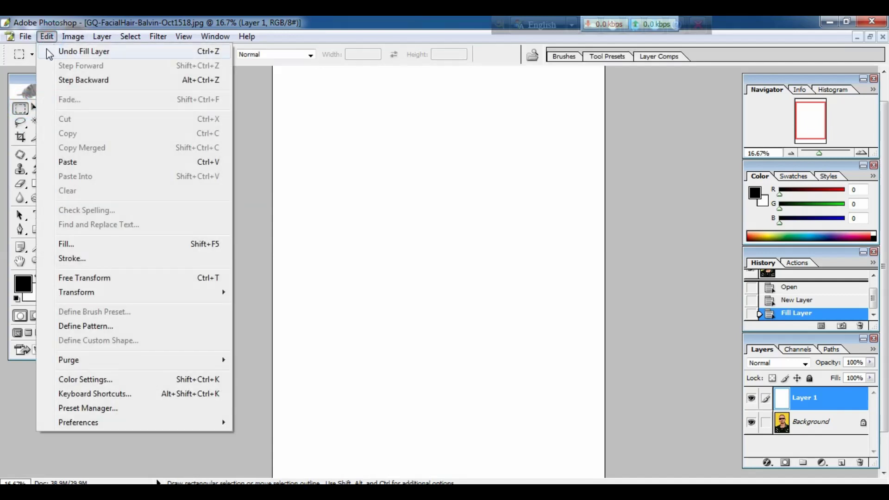
key("Escape")
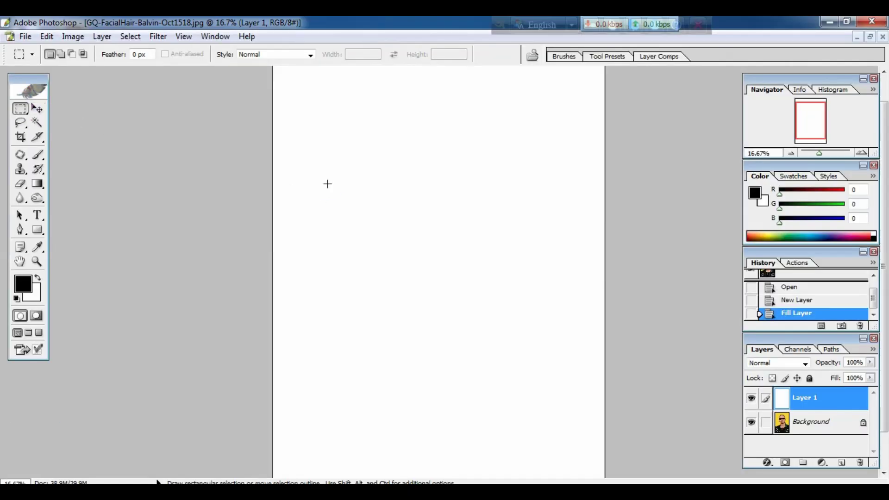
left_click_drag(327, 184, 368, 217)
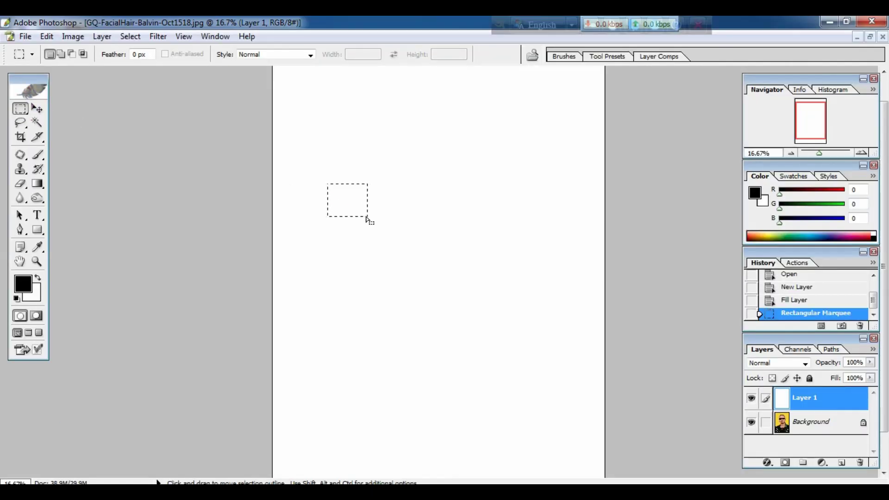
left_click(74, 37)
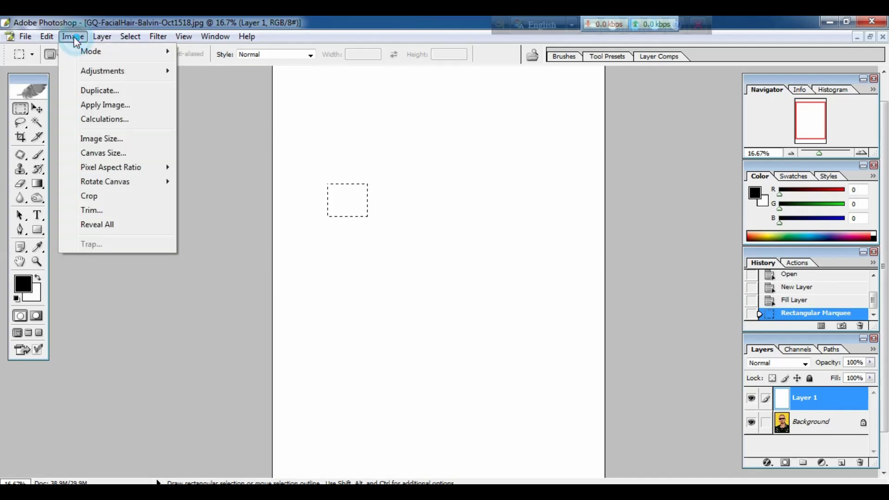
left_click(94, 200)
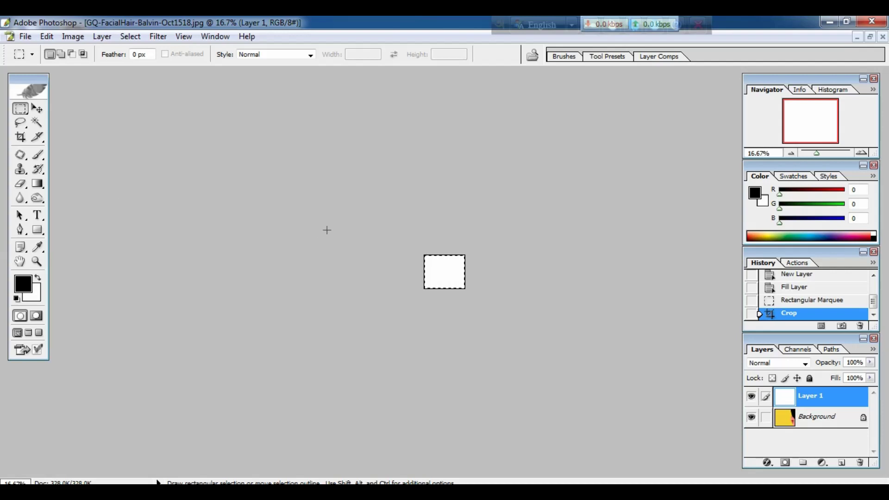
key("ctrl+d")
Step: Choose a hard round brush tip, reduce it to 2 px, and paint a short curved black hair stroke on the white canvas
key("ctrl+plus")
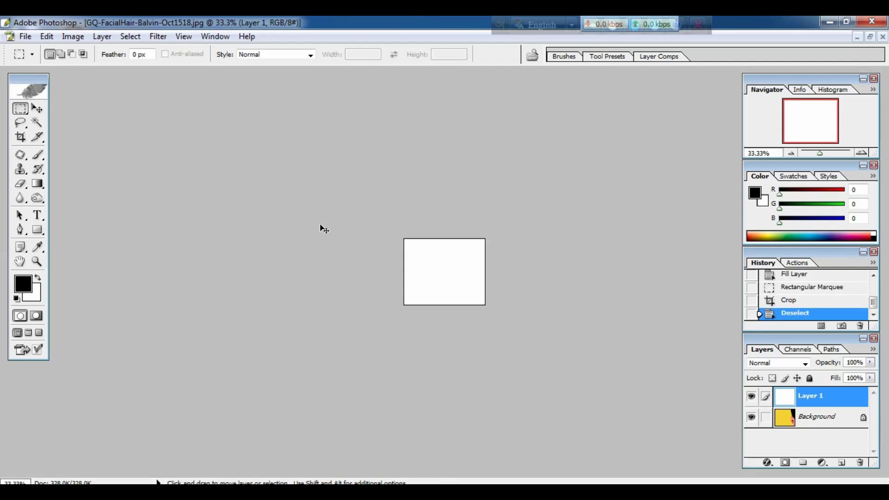
key("ctrl+plus")
key("ctrl+plus")
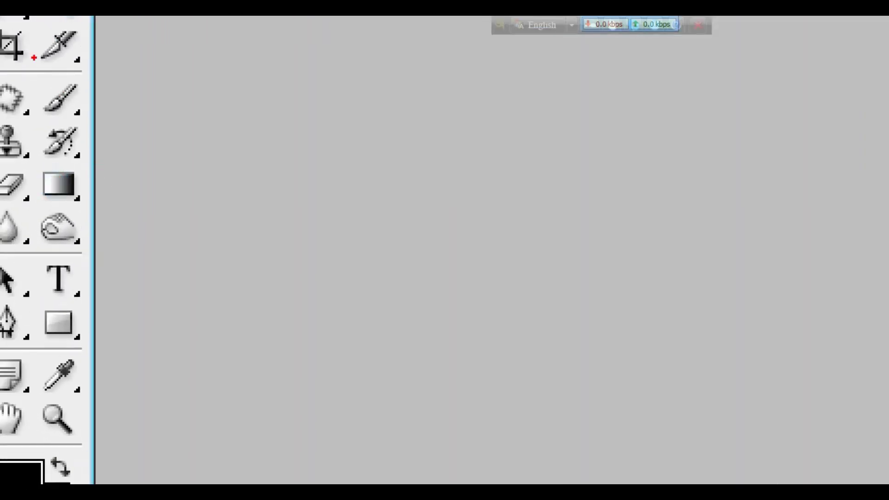
left_click_drag(34, 72, 87, 120)
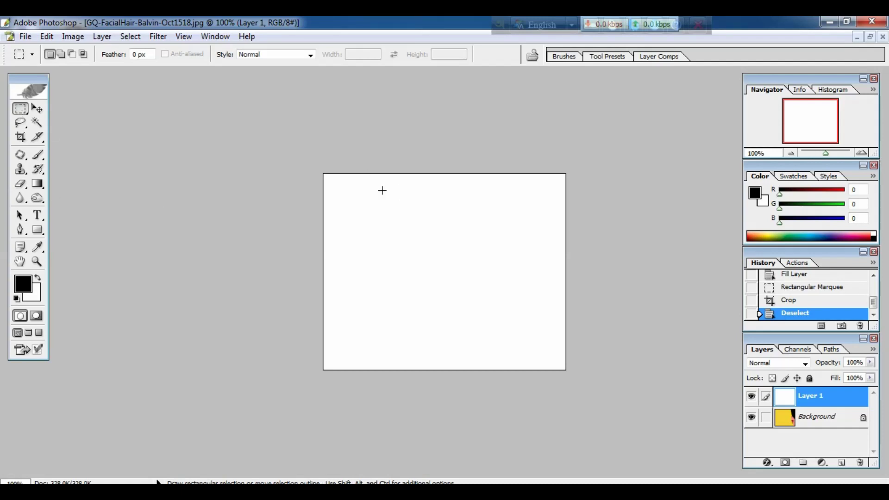
left_click(39, 157)
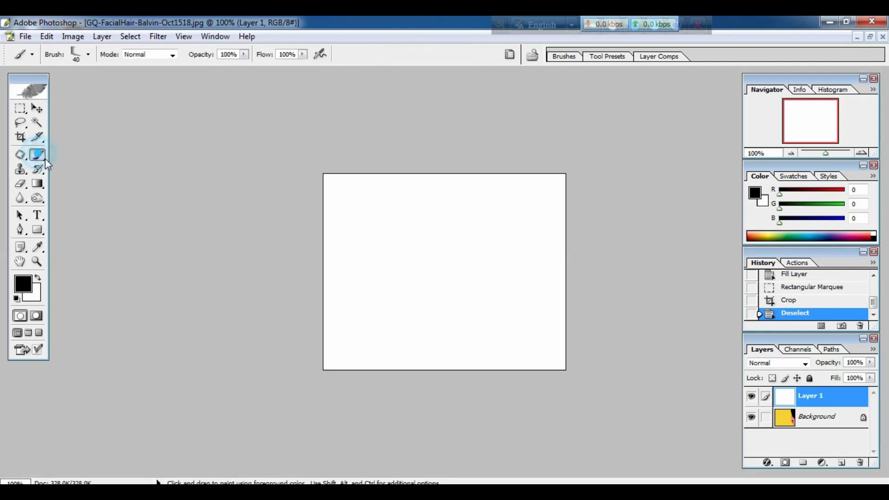
left_click(88, 54)
scroll(81, 169, "down", 3)
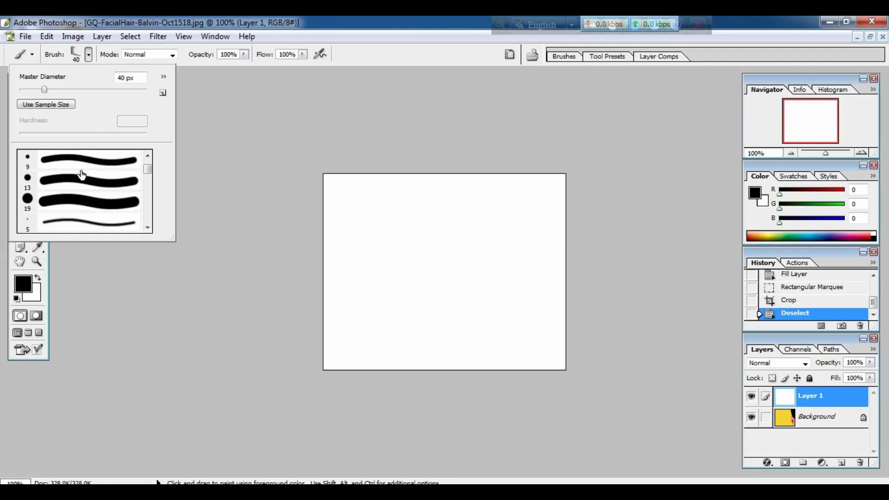
scroll(80, 177, "up", 1)
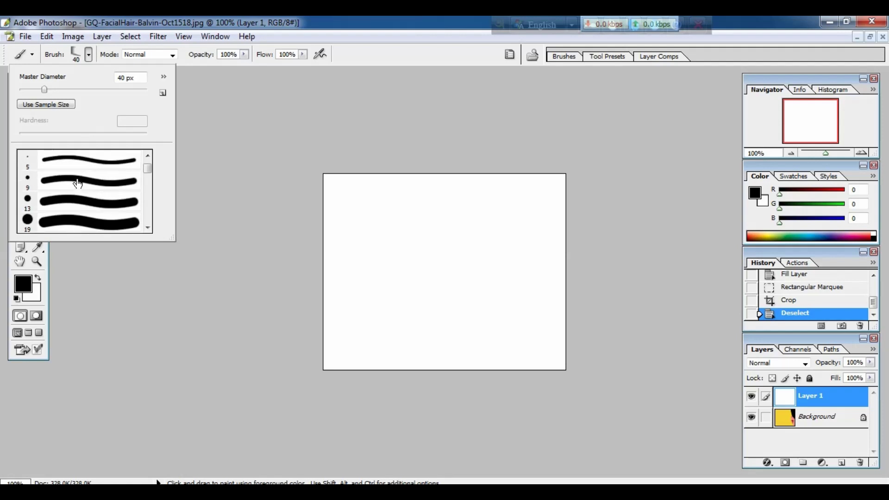
left_click(78, 183)
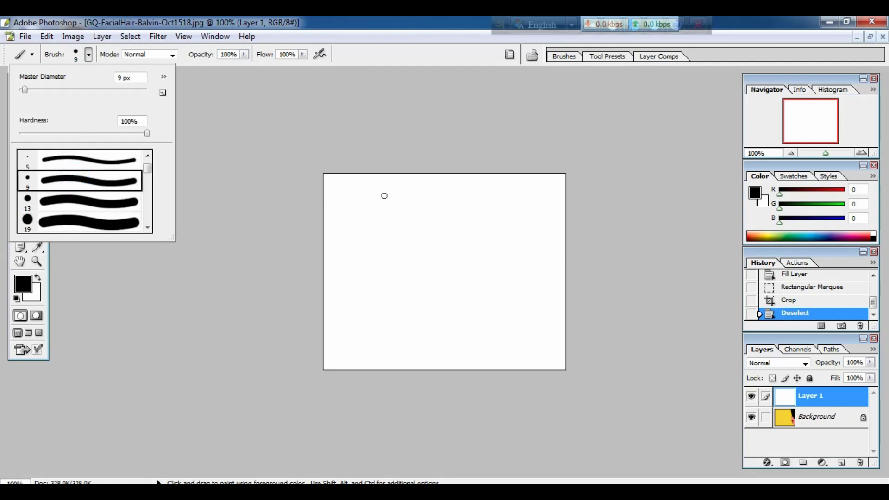
left_click(437, 30)
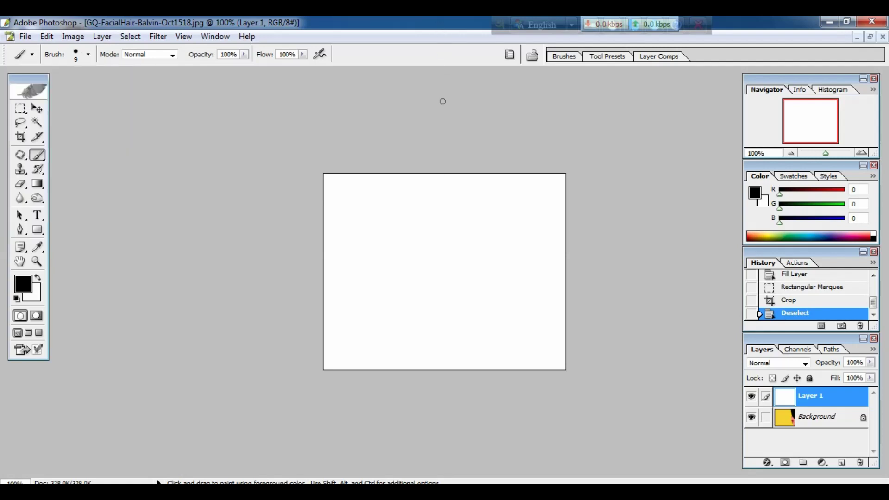
key("ctrl+plus")
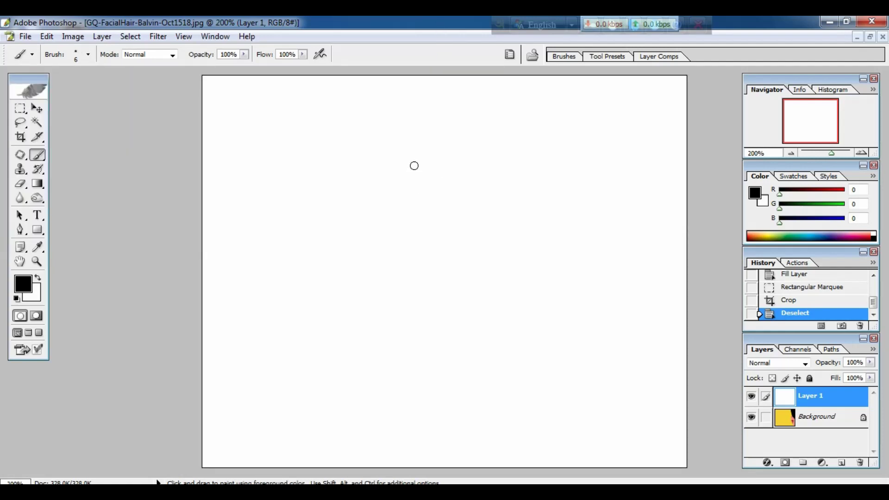
mouse_move(416, 166)
left_mouse_down()
mouse_move(395, 186)
mouse_move(385, 230)
left_mouse_up()
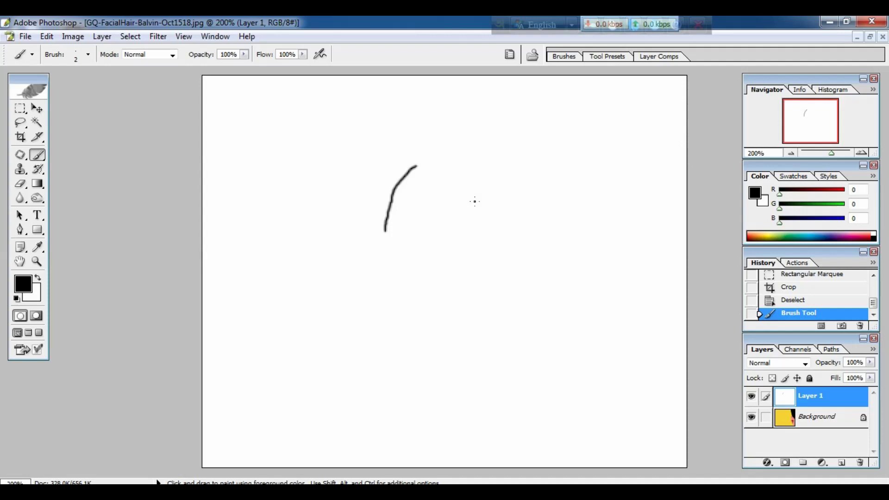
Step: Define a brush preset from the painted hair stroke and give it a custom name
left_click(47, 37)
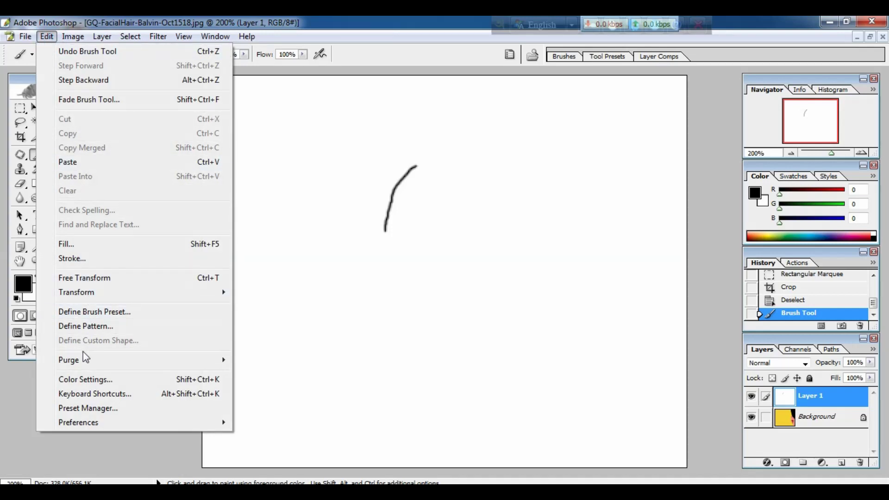
left_click(81, 316)
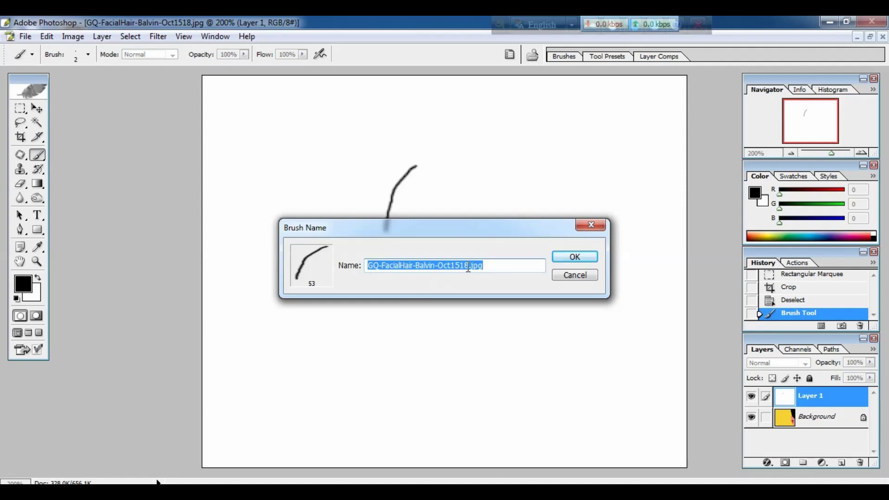
type("Akkas")
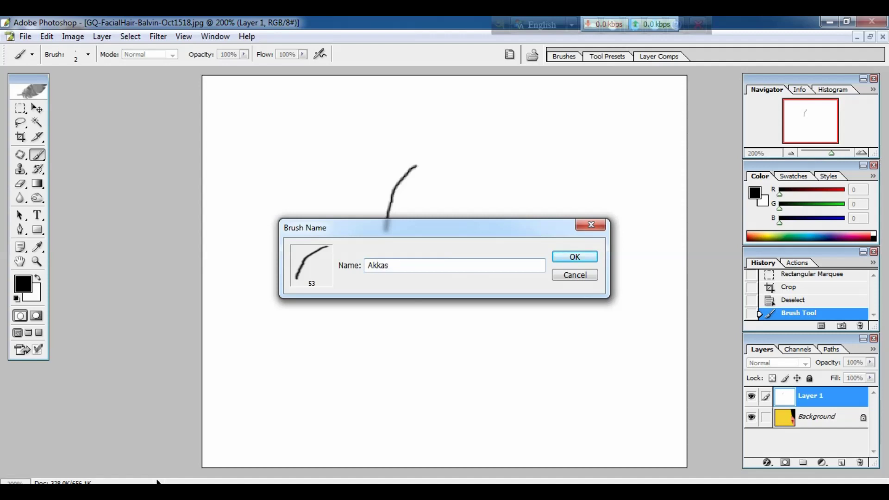
left_click(575, 257)
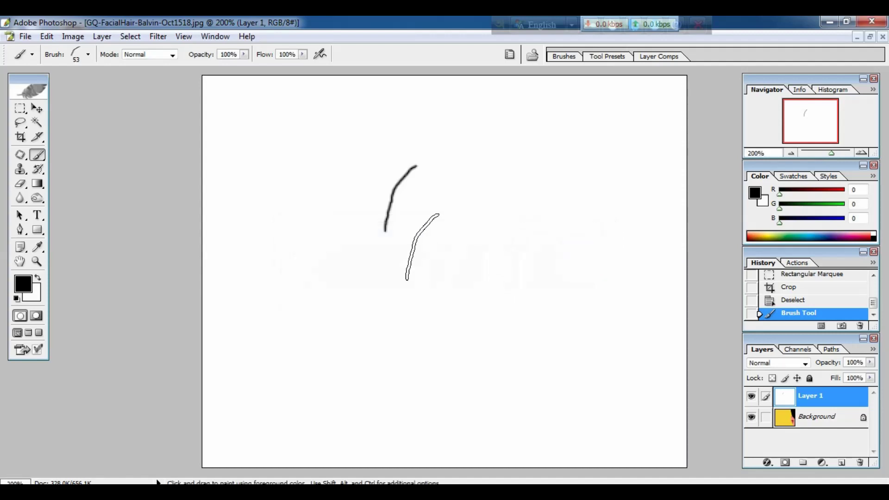
Step: Step back through the history past the hair stroke, crop, white fill and new layer to the opened bearded portrait
key("ctrl+minus")
key("ctrl+minus")
key("ctrl+alt+z")
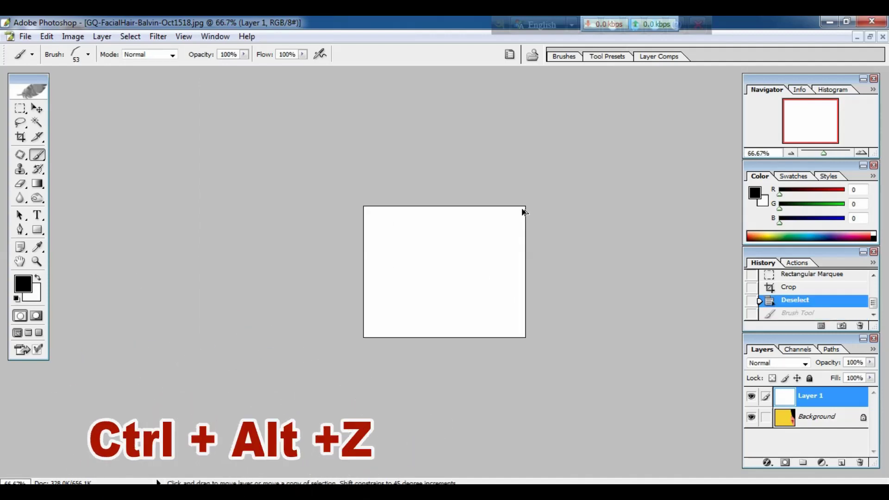
key("ctrl+alt+z")
key("ctrl+alt+z")
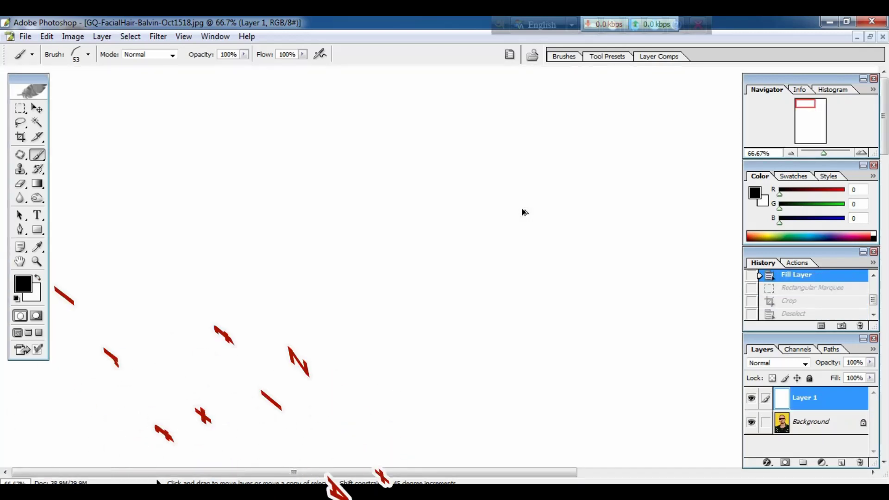
key("ctrl+alt+z")
key("ctrl+alt+z")
key("ctrl+minus")
key("ctrl+minus")
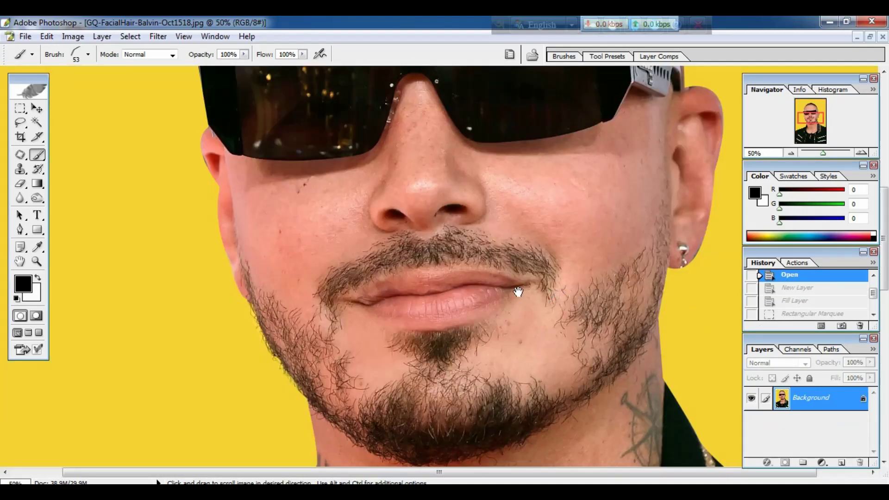
Step: Select the newly defined 53 px hair brush at the end of the brush presets
left_click_drag(539, 316, 505, 290)
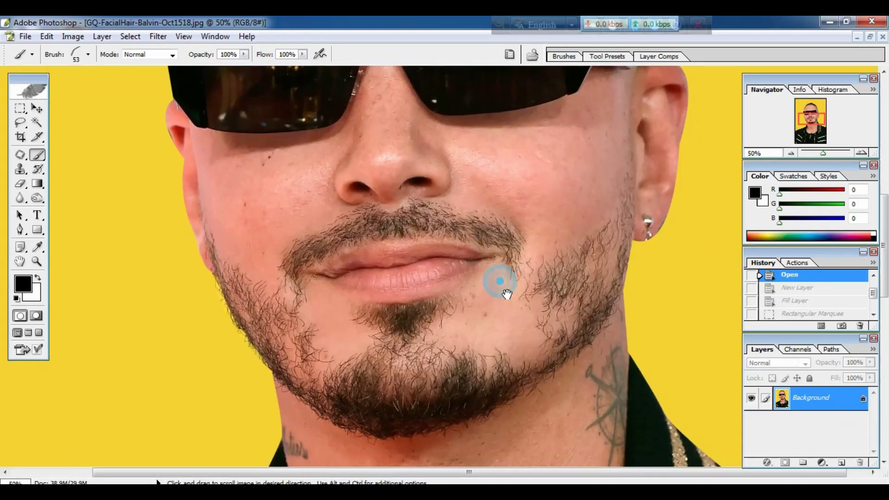
left_click(88, 54)
scroll(106, 163, "down", 3)
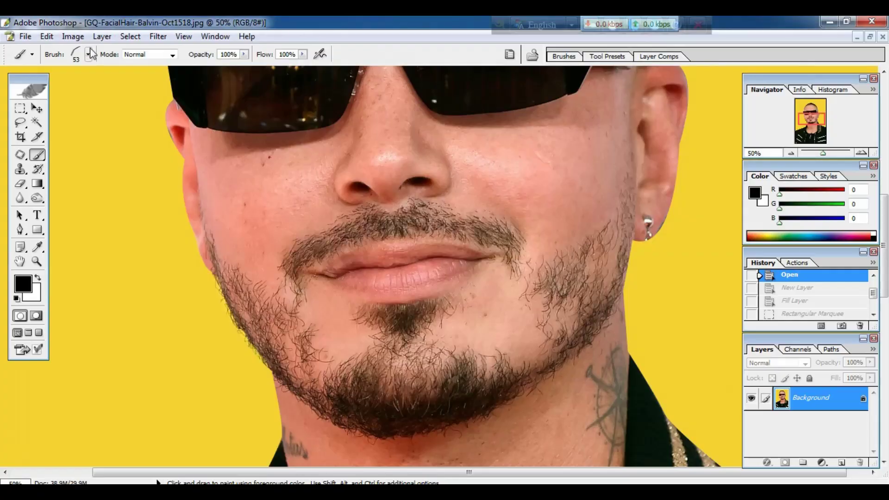
left_click(114, 94)
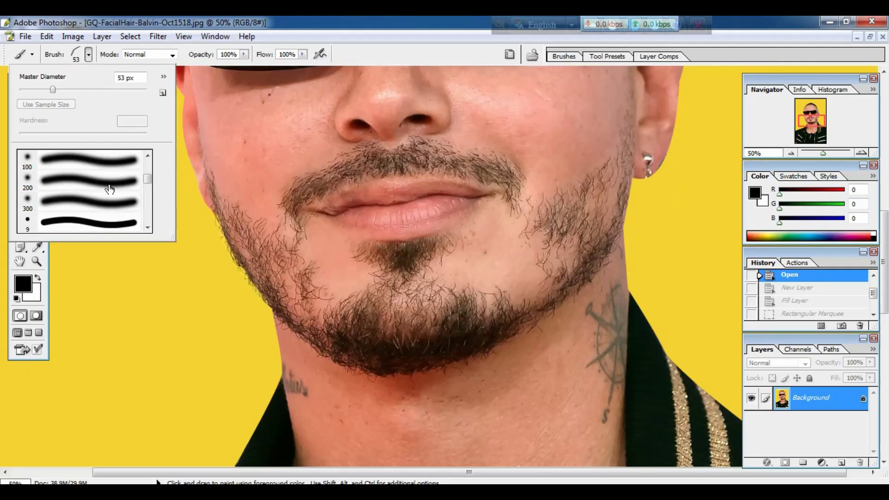
scroll(109, 191, "down", 3)
scroll(110, 189, "down", 5)
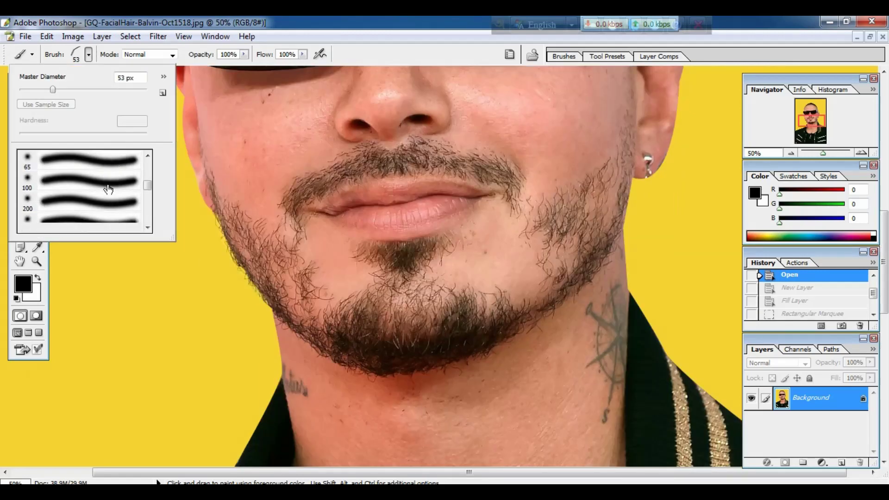
scroll(107, 189, "down", 4)
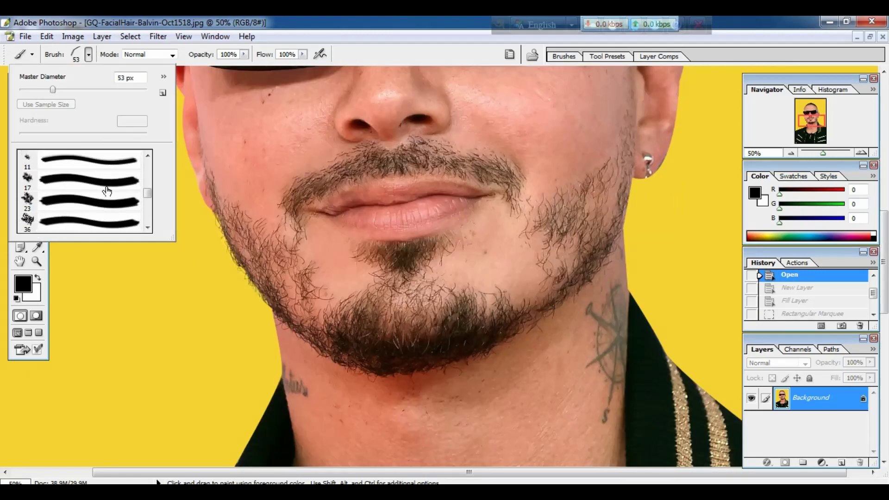
scroll(105, 192, "down", 10)
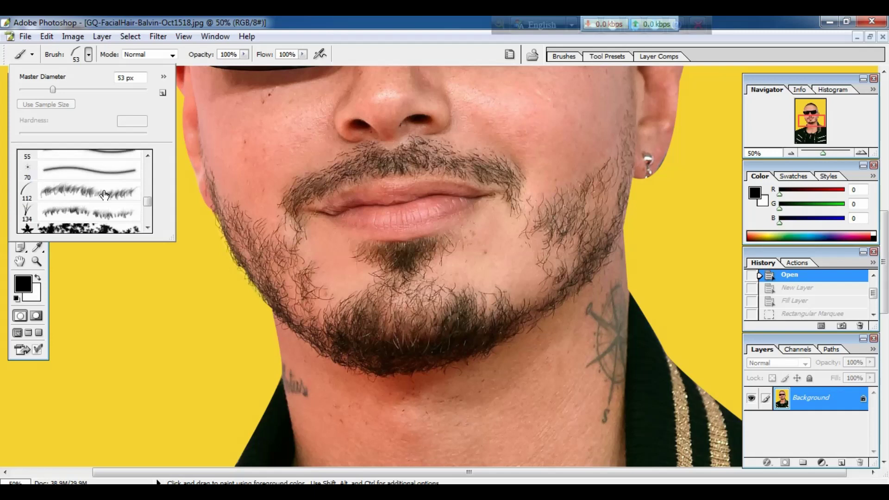
scroll(104, 196, "down", 8)
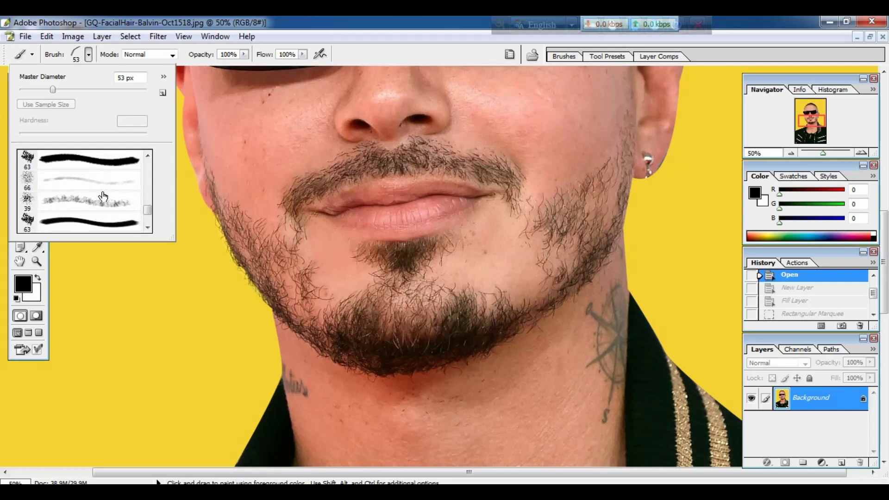
scroll(103, 199, "down", 1)
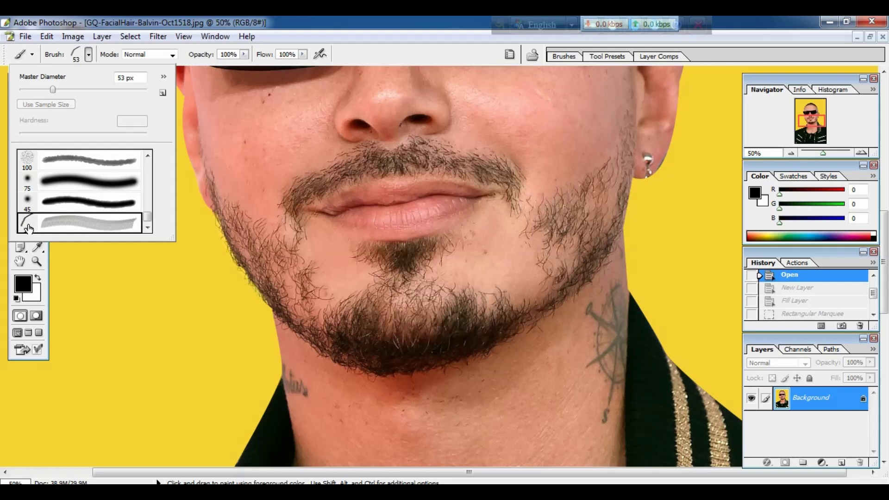
left_click(61, 230)
left_click(433, 29)
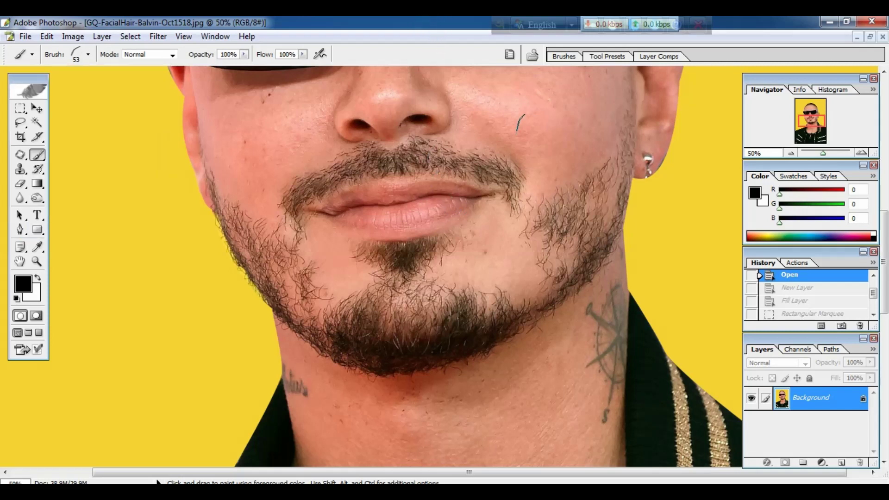
Step: Paint a test stroke on the cheek with the hair brush and undo it
mouse_move(519, 121)
left_mouse_down()
mouse_move(544, 141)
mouse_move(554, 167)
mouse_move(512, 196)
mouse_move(484, 128)
mouse_move(495, 98)
mouse_move(534, 89)
mouse_move(570, 132)
left_mouse_up()
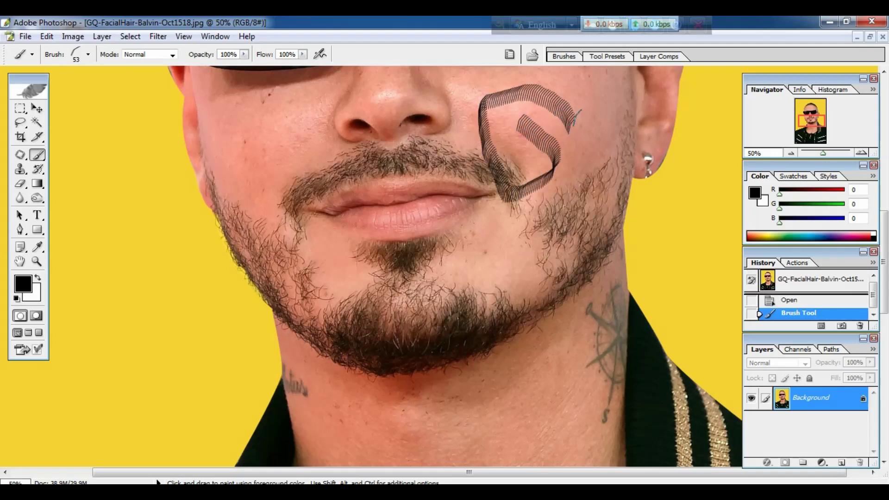
key("ctrl+z")
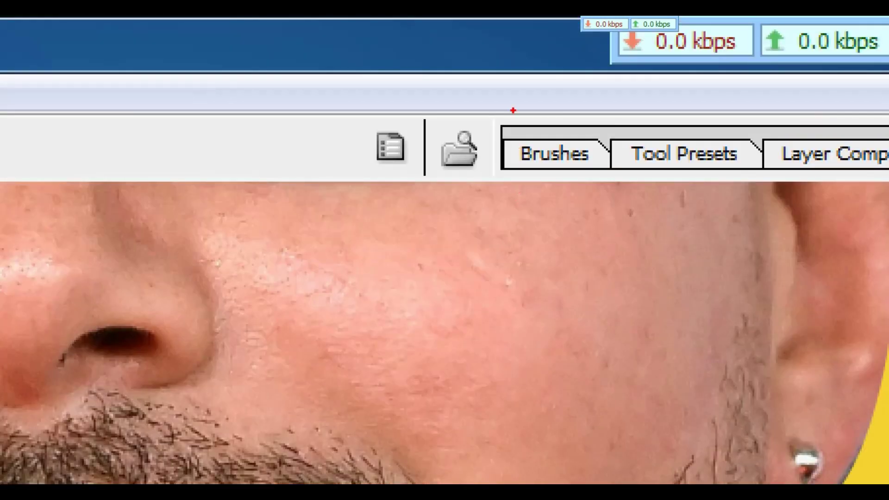
mouse_move(494, 122)
left_mouse_down()
mouse_move(671, 221)
mouse_move(885, 188)
left_mouse_up()
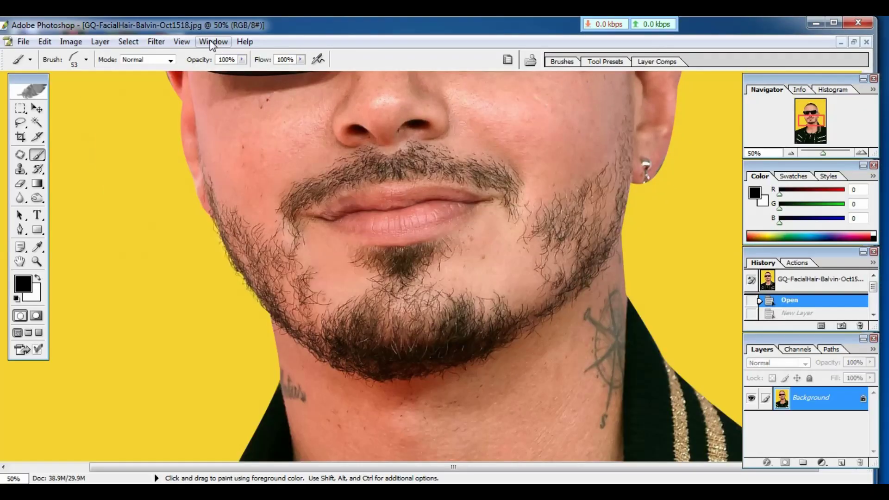
Step: Enable Shape Dynamics for the hair brush with 8% size jitter, 23% minimum diameter and 5% angle jitter
left_click(212, 42)
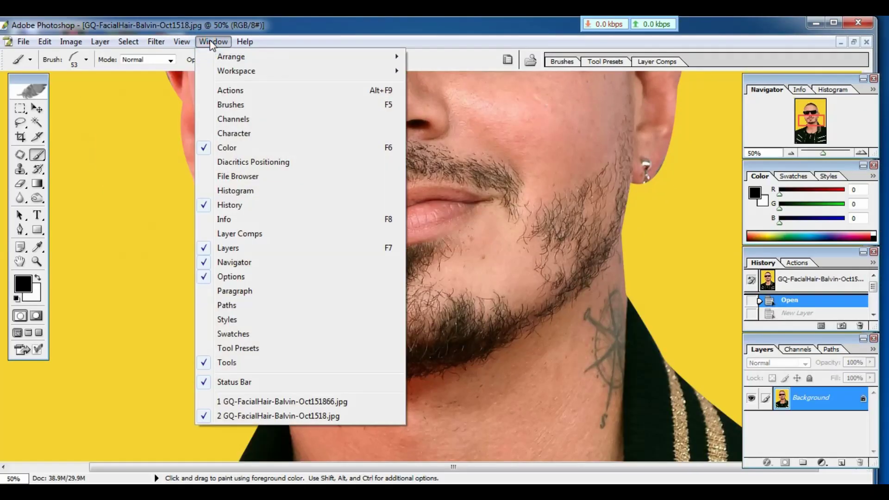
left_click(232, 108)
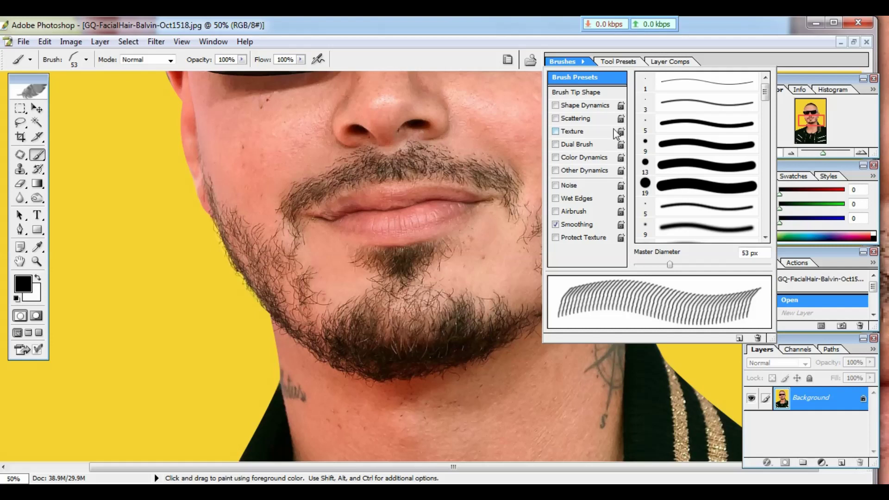
left_click(584, 106)
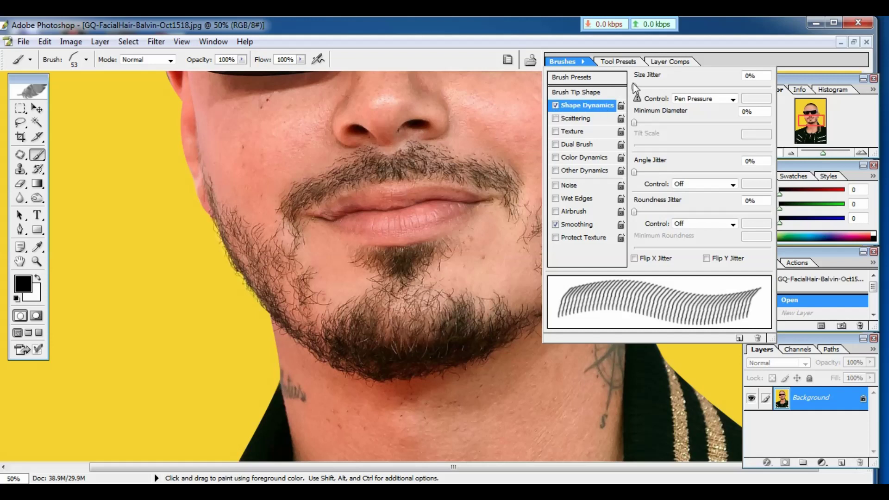
left_click_drag(635, 86, 683, 89)
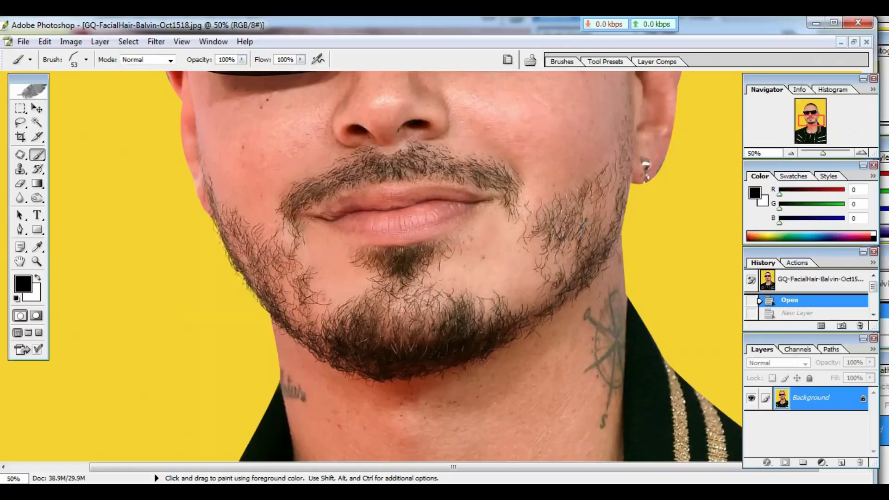
left_click(562, 61)
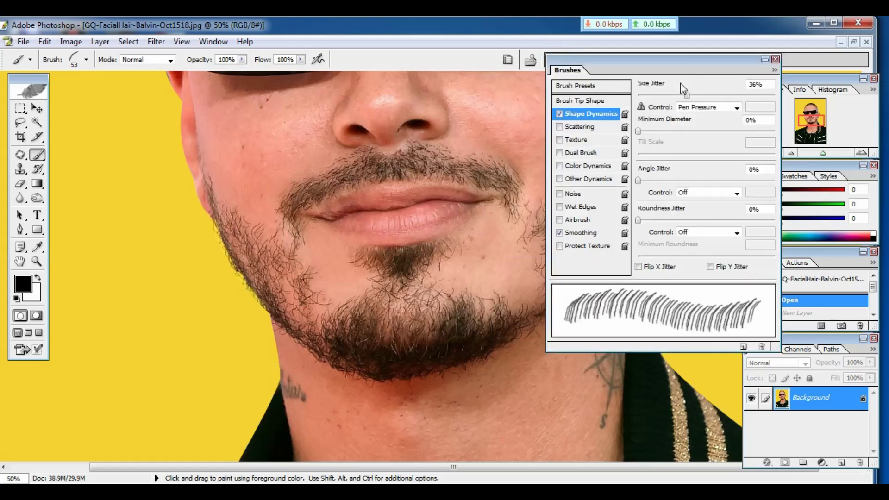
mouse_move(686, 95)
left_mouse_down()
mouse_move(725, 102)
mouse_move(650, 107)
mouse_move(658, 139)
mouse_move(672, 140)
left_mouse_up()
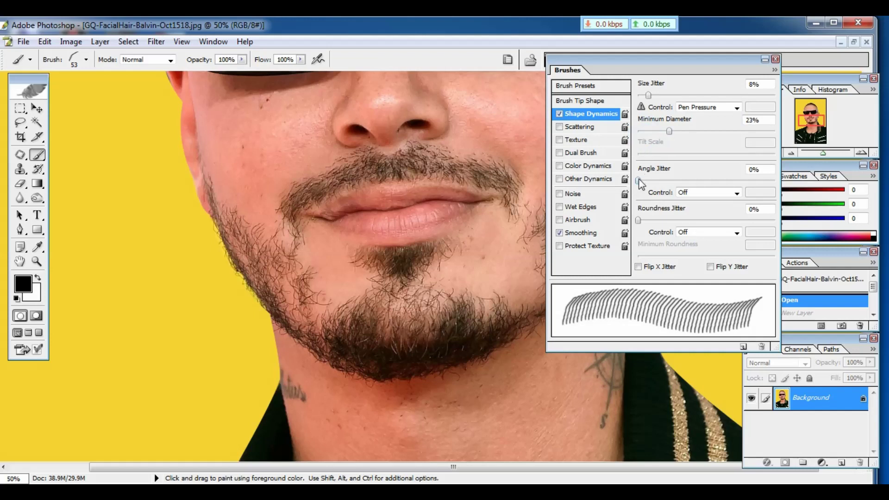
mouse_move(639, 178)
left_mouse_down()
mouse_move(712, 175)
mouse_move(645, 179)
left_mouse_up()
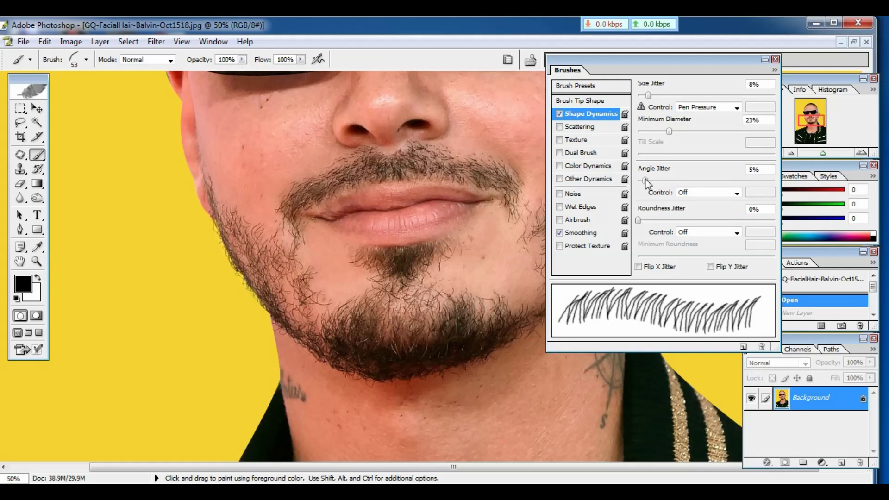
Step: Enable Scattering for the hair brush with 166% scatter, a count of 2 and 17% count jitter
left_click(597, 127)
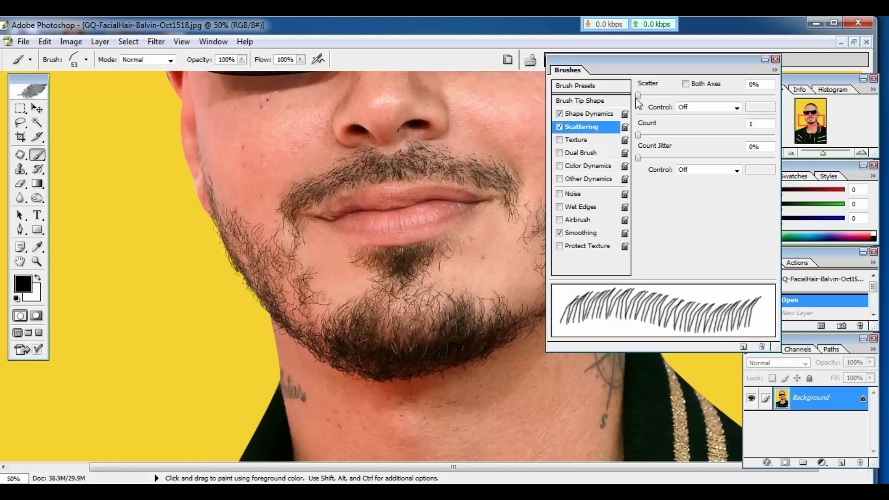
mouse_move(636, 99)
left_mouse_down()
mouse_move(660, 103)
mouse_move(648, 138)
mouse_move(672, 144)
mouse_move(648, 137)
mouse_move(639, 158)
mouse_move(661, 161)
left_mouse_up()
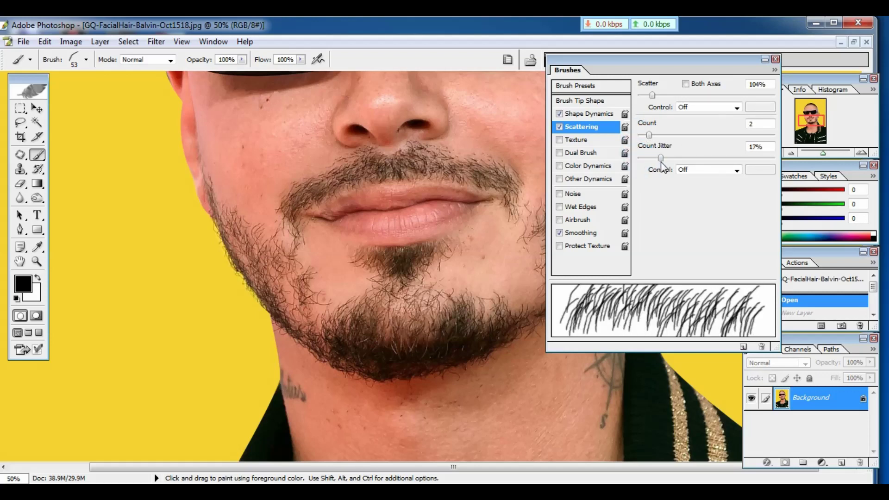
left_click_drag(657, 95, 660, 96)
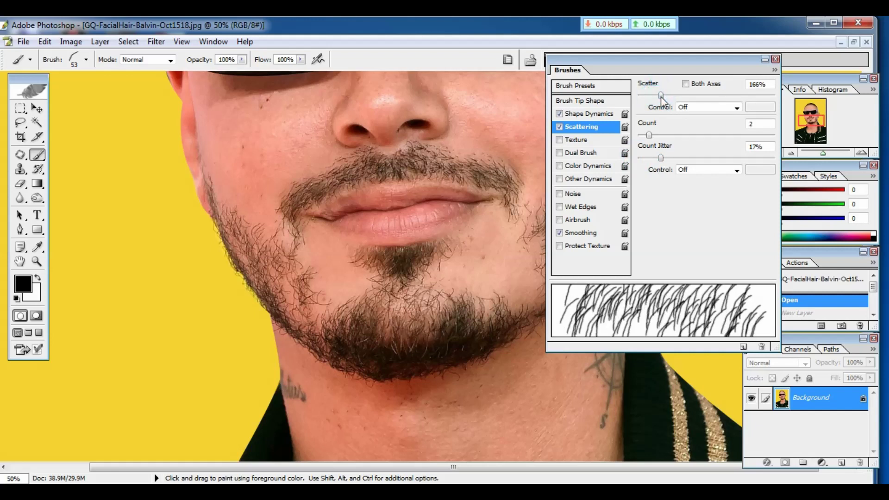
Step: Set Shape Dynamics to 23% size jitter, 35% minimum diameter, 11% angle jitter and 12% roundness jitter, and move the brush settings off the face
left_click(591, 114)
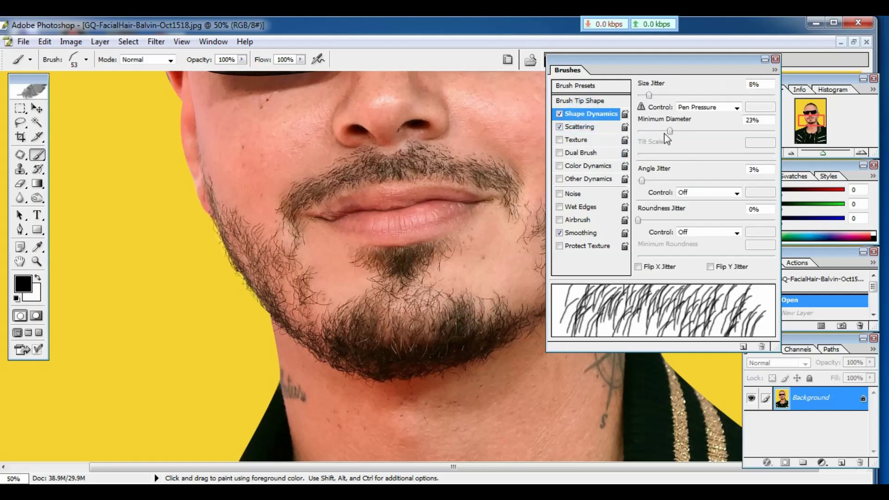
left_click_drag(649, 95, 669, 95)
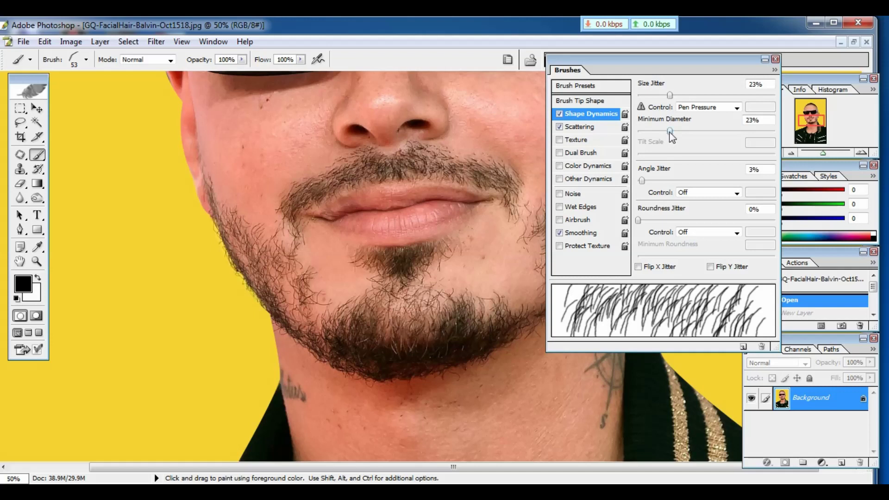
left_click_drag(669, 131, 687, 130)
left_click_drag(640, 180, 654, 181)
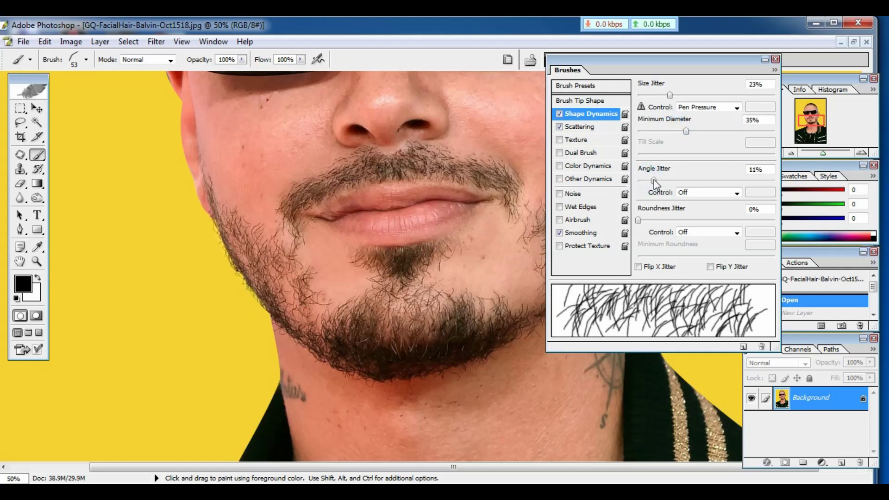
left_click_drag(639, 220, 655, 221)
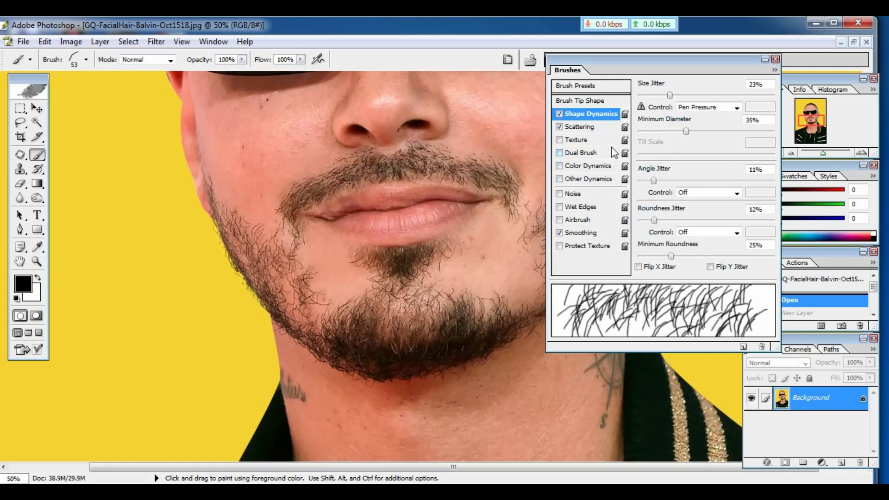
left_click_drag(664, 64, 747, 69)
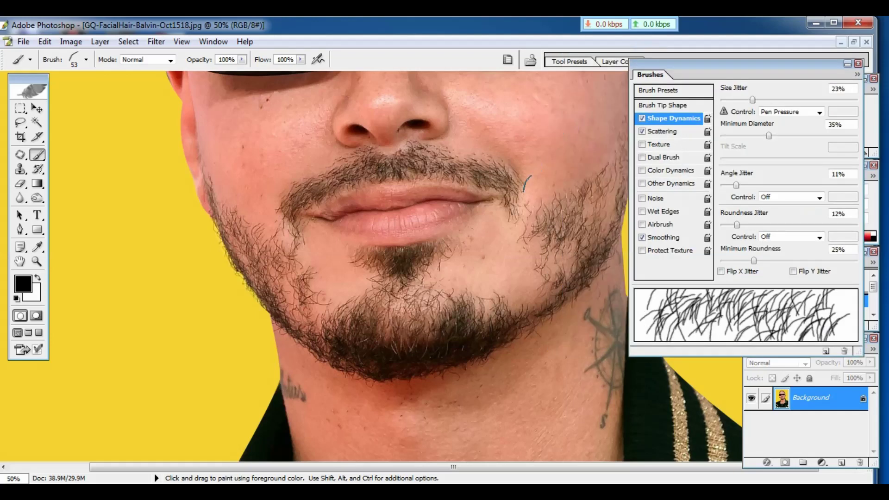
Step: Paint a black test stroke beside the moustache end, inspect the hairs at 200% zoom, and undo it
mouse_move(517, 199)
left_mouse_down()
mouse_move(504, 278)
mouse_move(529, 277)
left_mouse_up()
key("ctrl+plus")
key("ctrl+plus")
key("ctrl+plus")
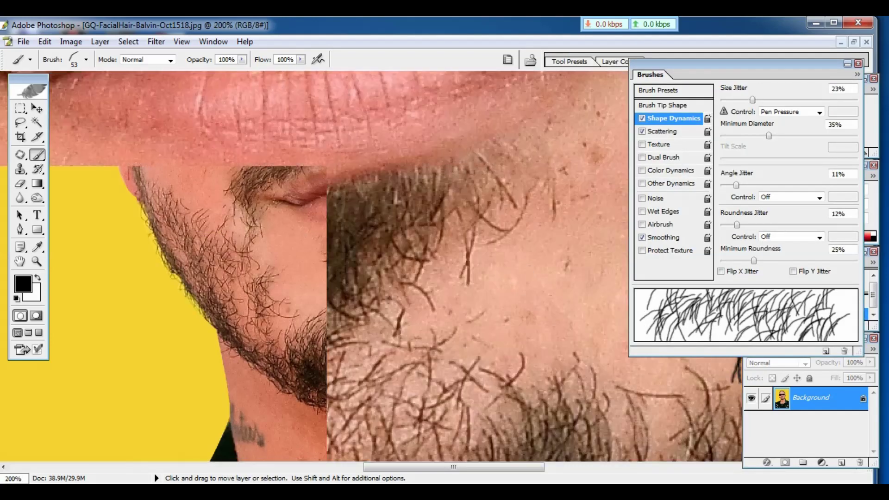
key("space")
left_click_drag(569, 250, 265, 173)
left_click_drag(389, 208, 352, 359)
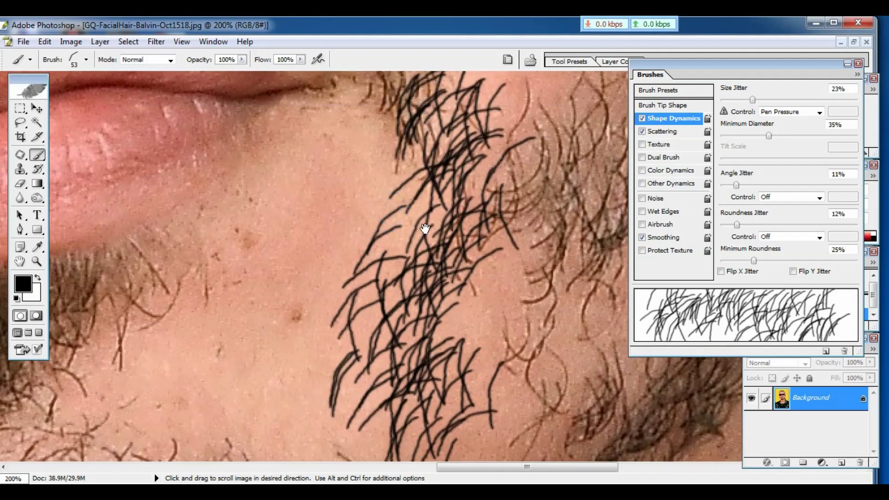
left_click_drag(424, 247, 408, 354)
key("ctrl+z")
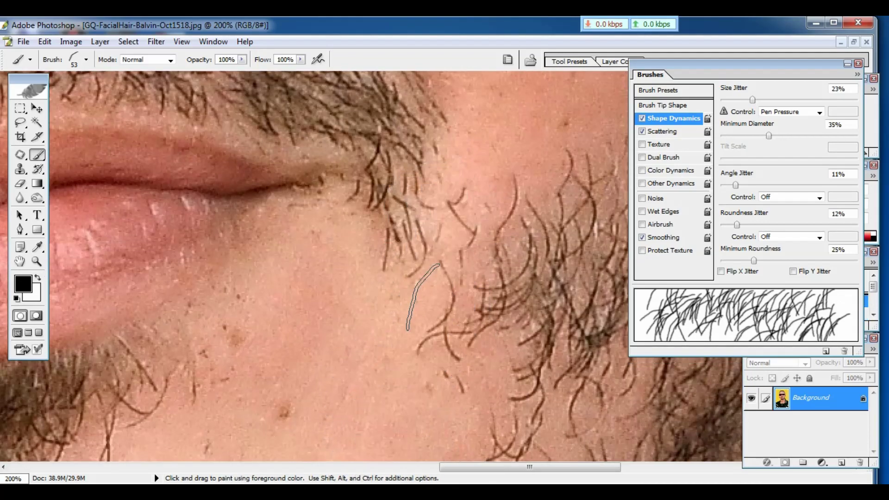
Step: Sample a dark brown from the moustache hair as the foreground color
left_click_drag(415, 204, 472, 341)
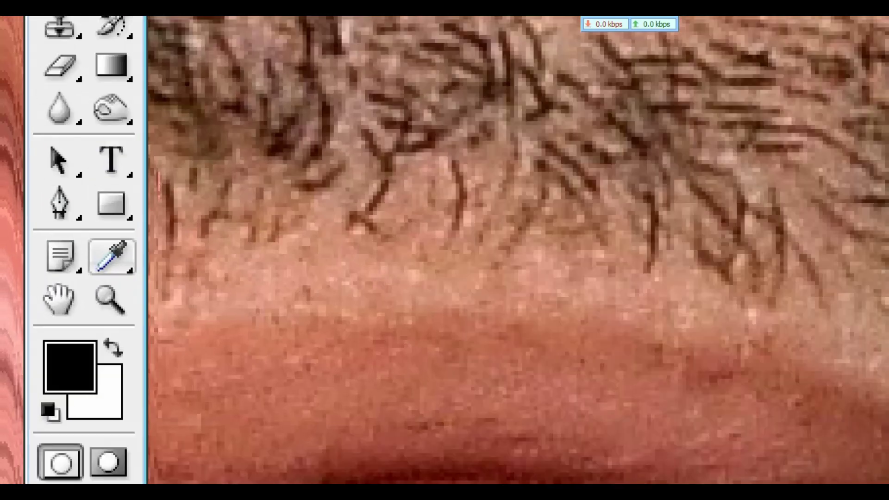
left_click(37, 245)
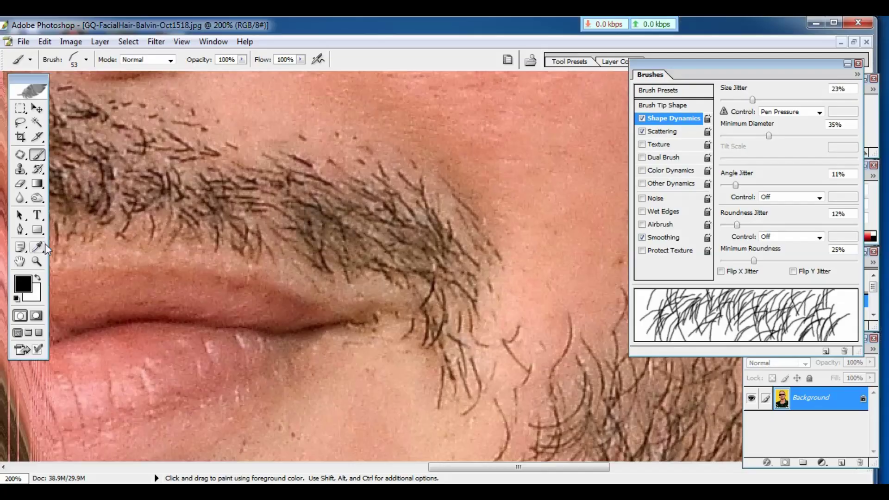
left_click(45, 246)
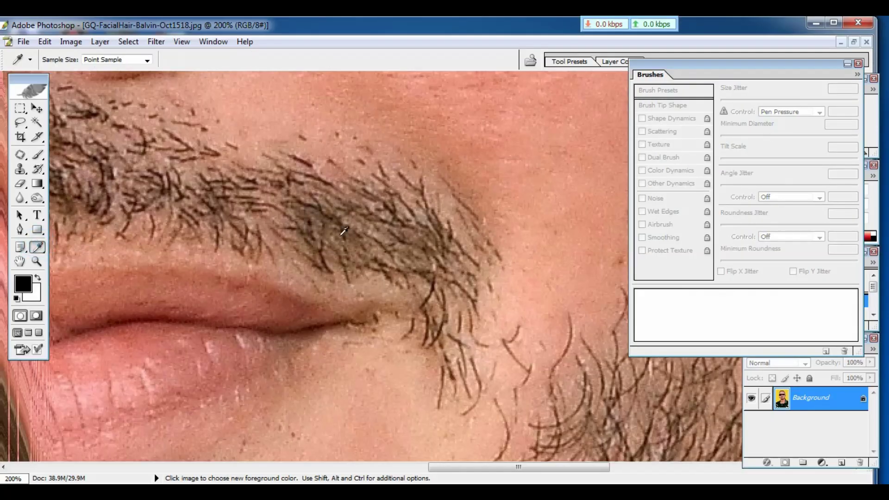
left_click(333, 216)
Step: Paint a brown test stroke with the hair brush beside the moustache end and undo it
key("b")
mouse_move(486, 308)
left_mouse_down()
mouse_move(512, 344)
mouse_move(517, 379)
mouse_move(502, 395)
mouse_move(485, 358)
mouse_move(506, 298)
mouse_move(538, 272)
mouse_move(567, 295)
mouse_move(486, 190)
left_mouse_up()
key("space")
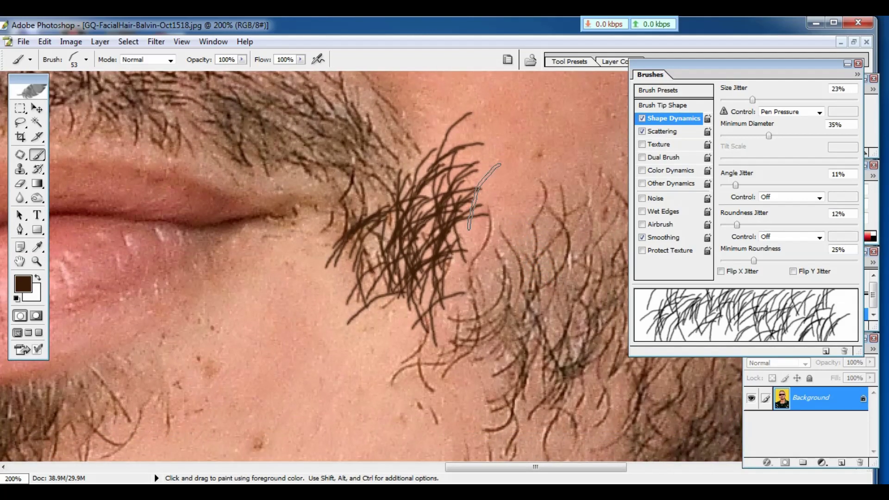
key("ctrl")
key("ctrl+z")
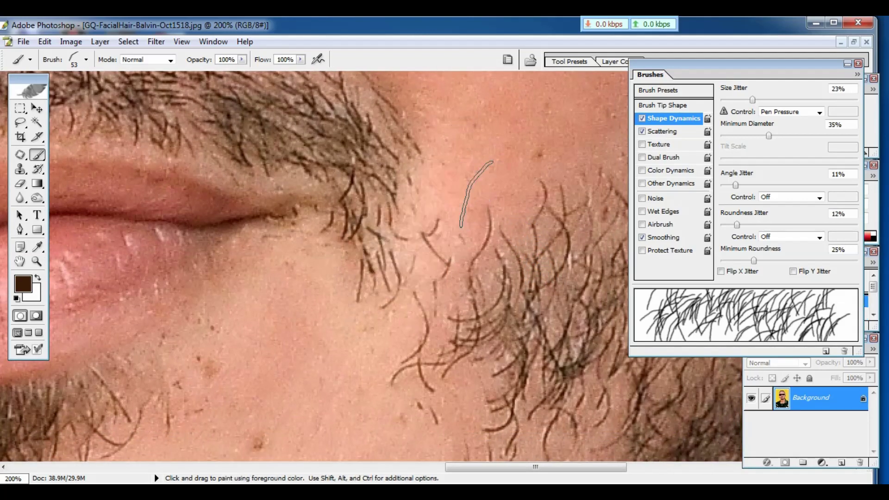
Step: Rotate the hair brush tip to an angle of -126°
left_click(665, 105)
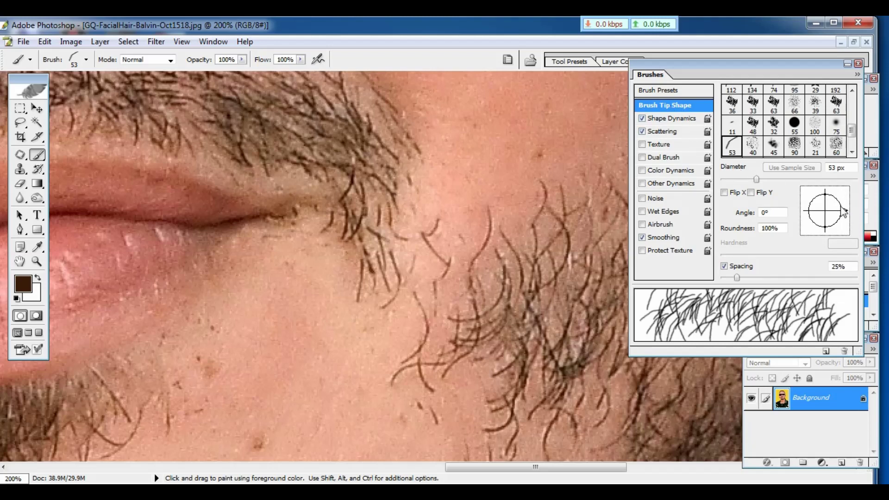
key("ctrl+1")
left_click(822, 196)
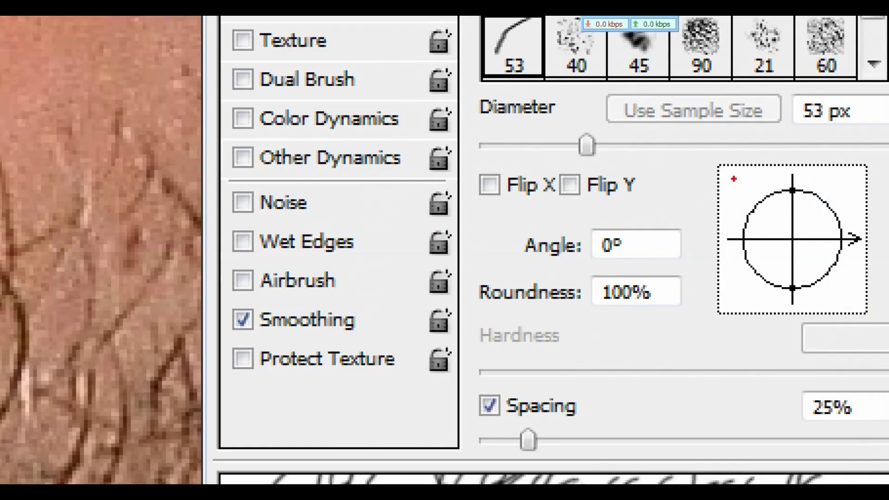
left_click_drag(800, 185, 828, 232)
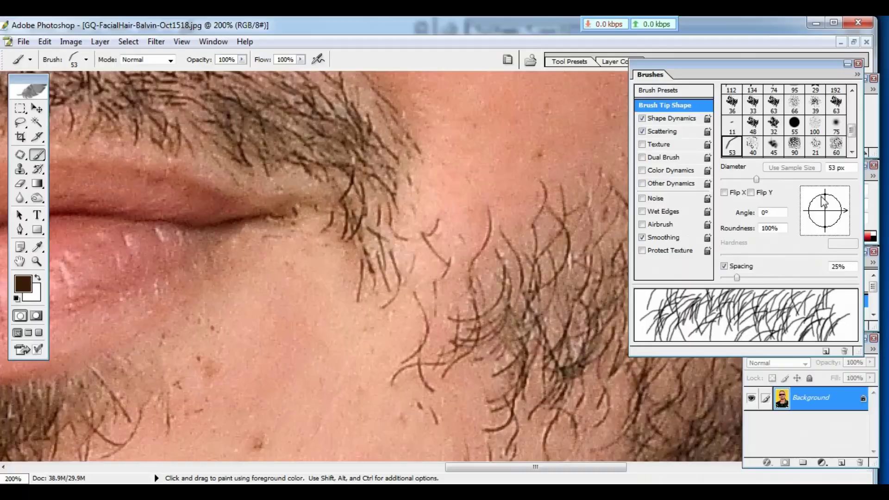
left_click_drag(844, 214, 802, 221)
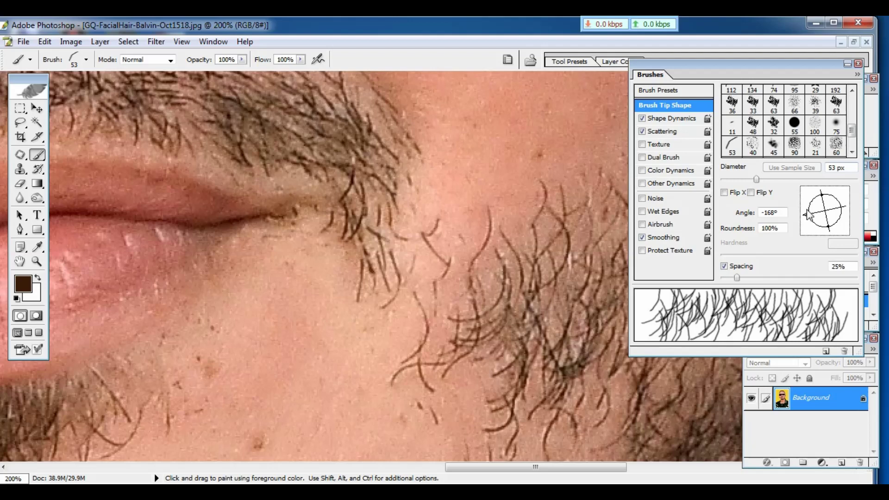
mouse_move(803, 216)
left_mouse_down()
mouse_move(821, 189)
mouse_move(812, 225)
mouse_move(823, 221)
left_mouse_up()
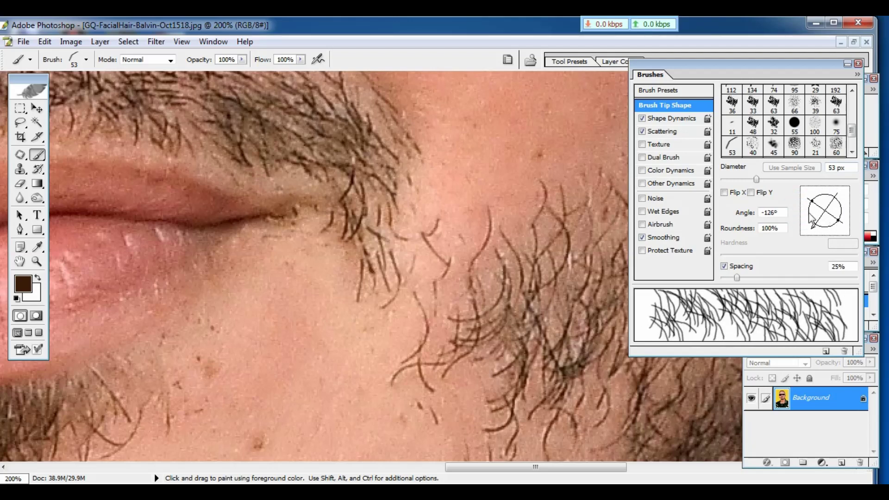
Step: Paint brown hairs downward from the moustache end toward the cheek beard, plus a small tuft on the cheek just above
mouse_move(427, 188)
left_mouse_down()
mouse_move(407, 189)
mouse_move(424, 338)
left_mouse_up()
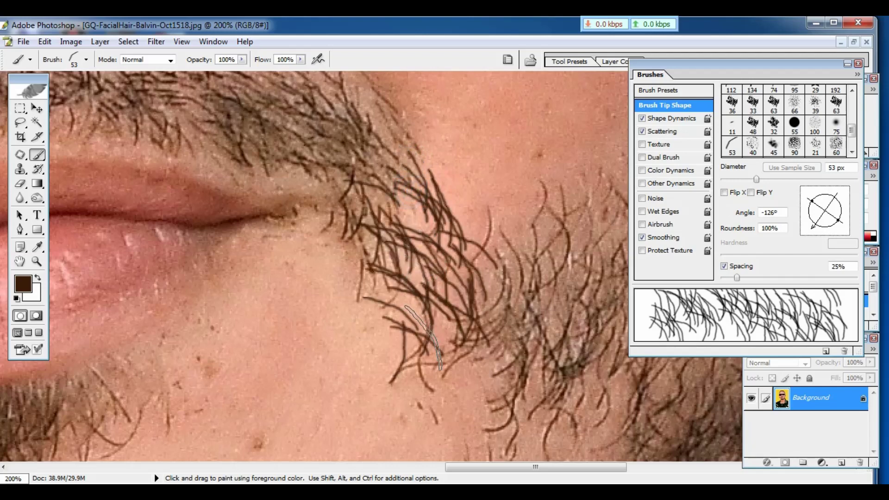
key("ctrl+minus")
key("ctrl+minus")
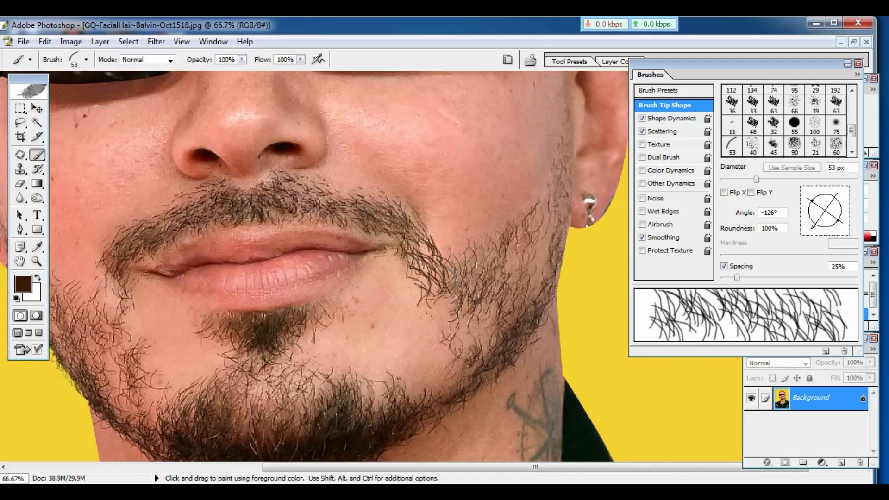
left_click_drag(434, 233, 444, 253)
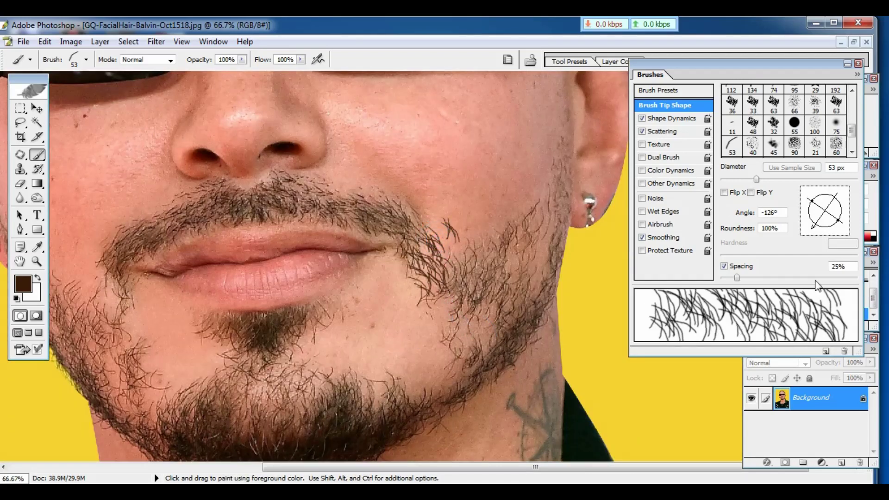
Step: Set the brush tip angle to -159° and paint hairs along the inner edge of the same cheek's beard down toward the jaw
left_click_drag(815, 230, 811, 222)
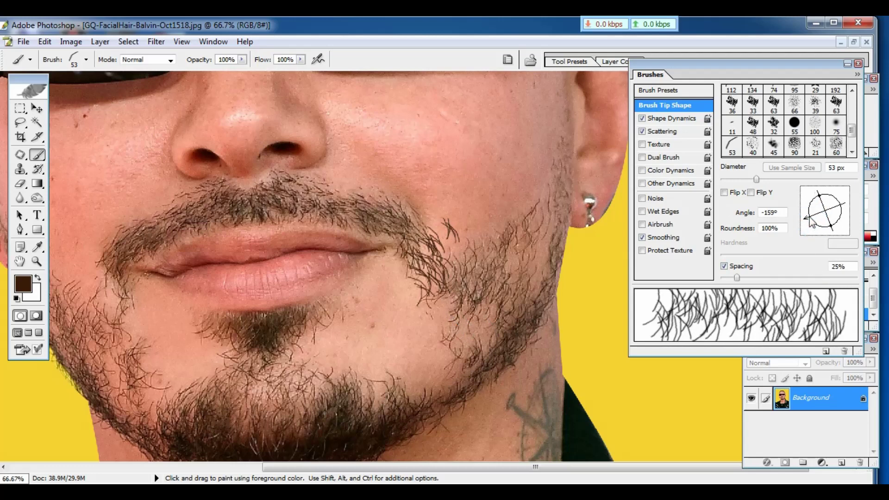
mouse_move(455, 310)
left_mouse_down()
mouse_move(446, 338)
mouse_move(410, 382)
mouse_move(459, 363)
left_mouse_up()
left_click(480, 334)
left_click(466, 349)
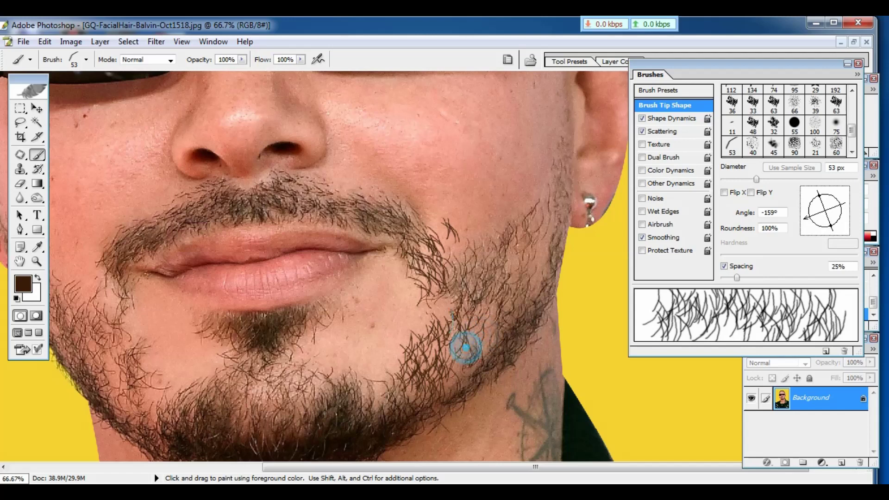
left_click(426, 314)
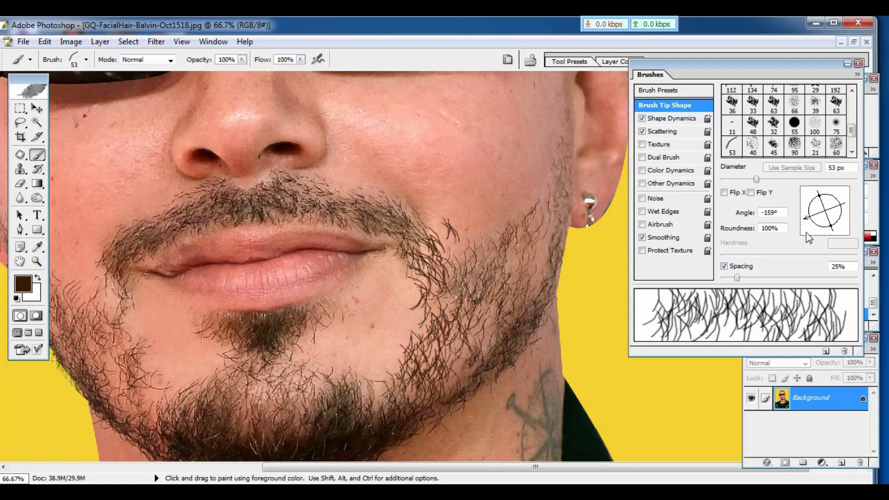
Step: Set the brush tip angle to -111° and paint hairs along the upper edge of the chin beard toward the soul patch
left_click_drag(806, 223, 815, 242)
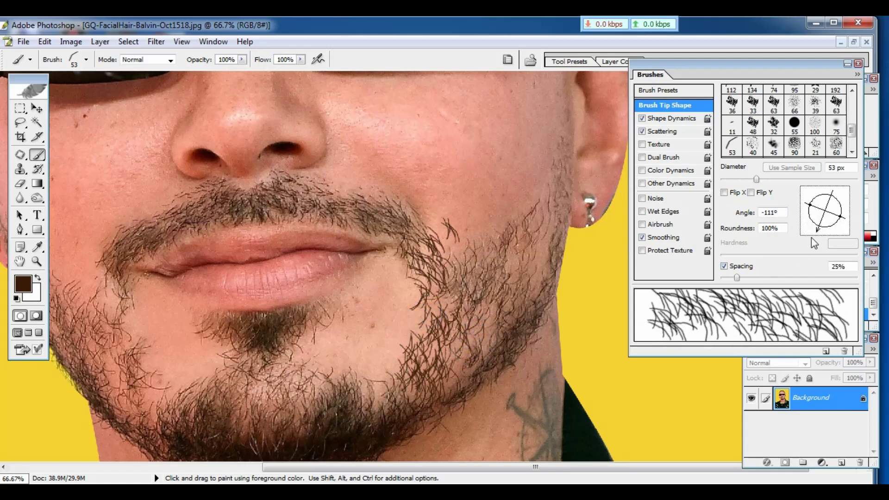
left_click_drag(384, 367, 306, 350)
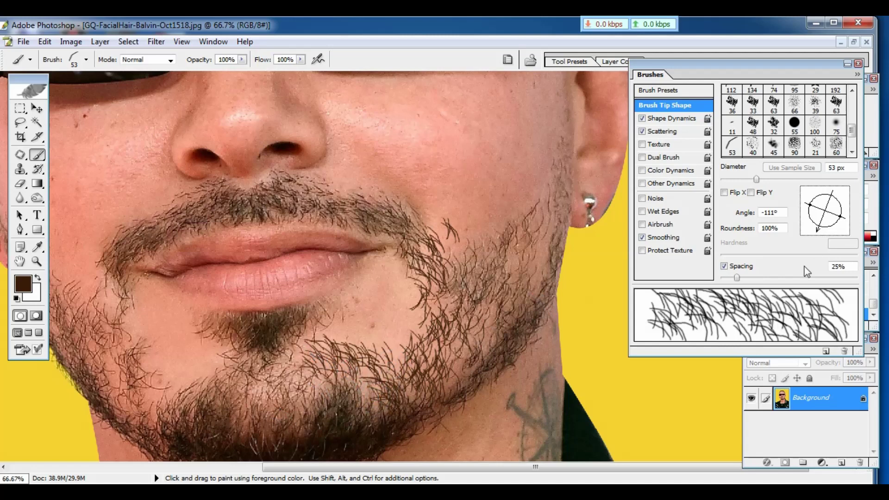
Step: Set the brush tip to -166° and 40 px, and paint hairs from the sideburn beside the earring ear down the jaw
mouse_move(814, 232)
left_mouse_down()
mouse_move(817, 224)
mouse_move(788, 226)
left_mouse_up()
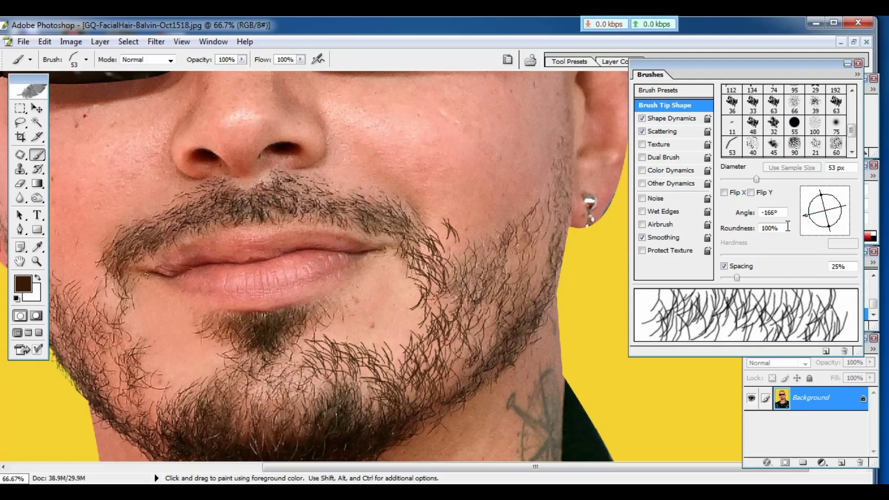
left_click_drag(756, 179, 747, 179)
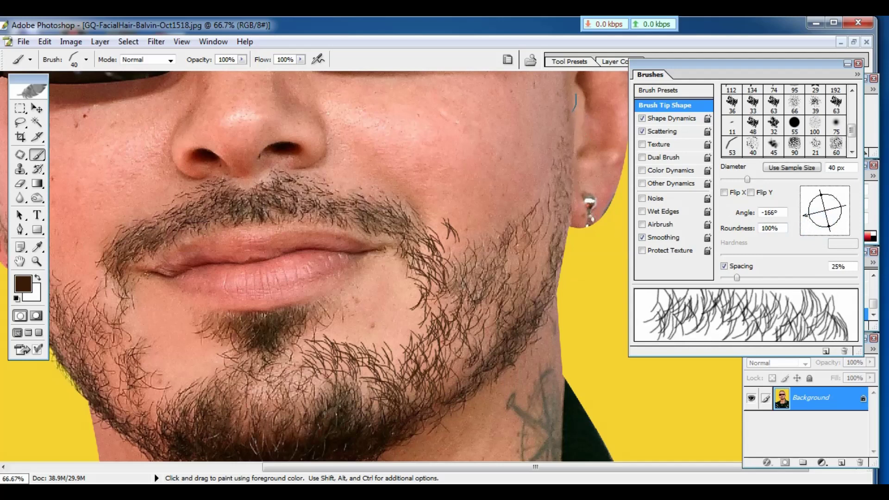
mouse_move(560, 89)
left_mouse_down()
mouse_move(548, 200)
mouse_move(521, 281)
left_mouse_up()
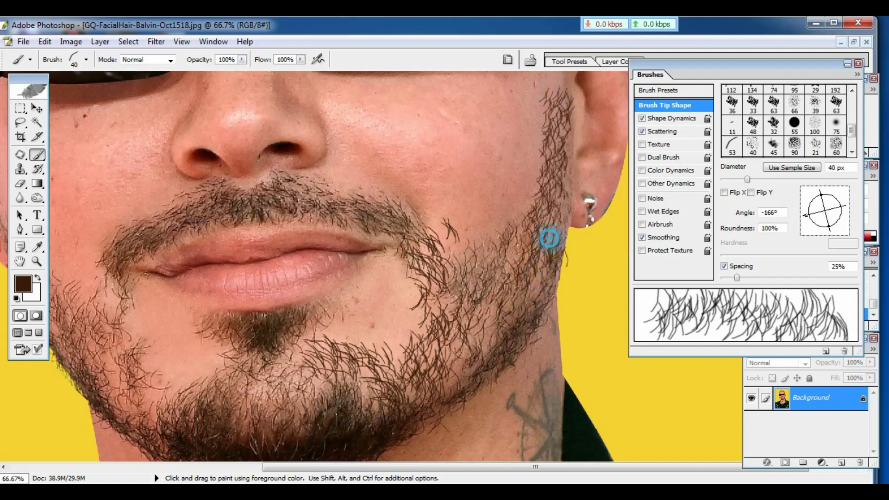
left_click(556, 211)
left_click(464, 349)
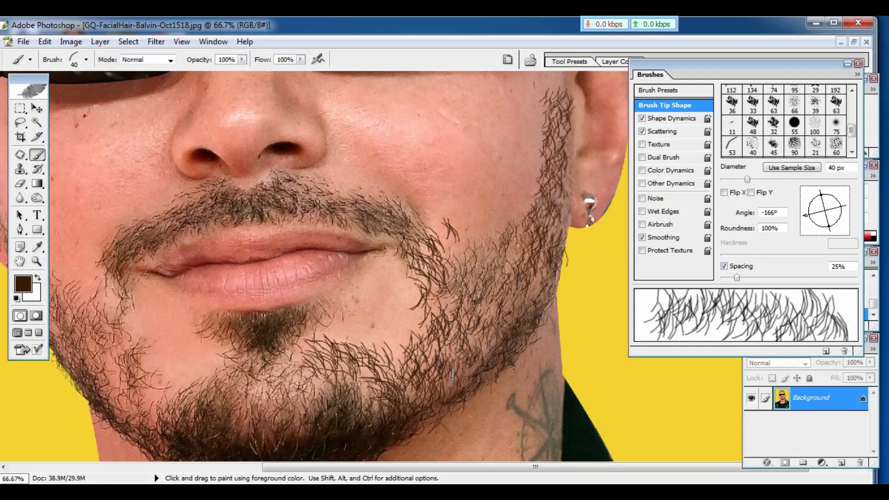
Step: Set the brush tip angle to 5° and paint hairs from the opposite moustache end down through the cheek beard to the chin
key("space")
left_click_drag(398, 280, 517, 232)
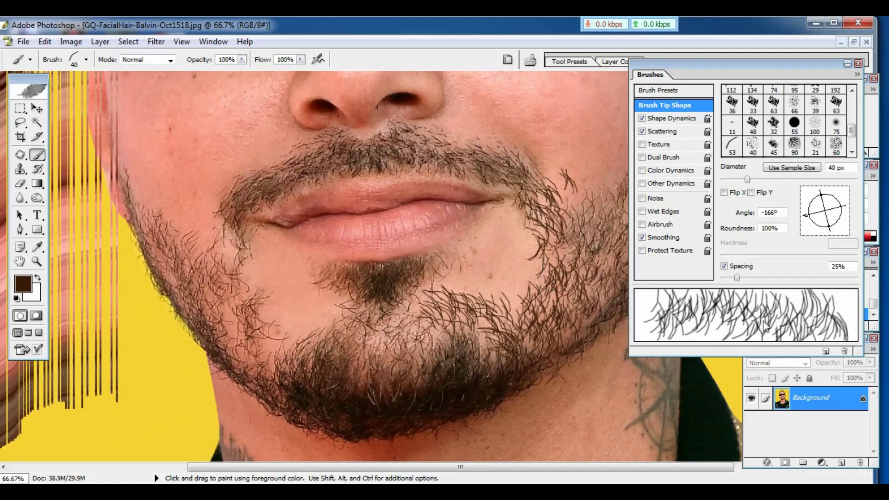
mouse_move(806, 221)
left_mouse_down()
mouse_move(800, 206)
mouse_move(820, 195)
mouse_move(809, 207)
mouse_move(823, 195)
mouse_move(841, 209)
left_mouse_up()
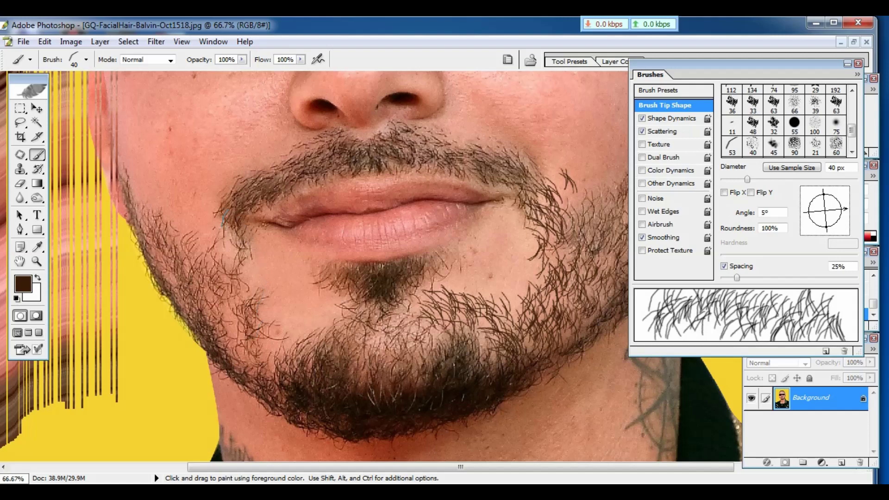
mouse_move(218, 220)
left_mouse_down()
mouse_move(213, 262)
mouse_move(235, 254)
mouse_move(234, 240)
left_mouse_up()
mouse_move(220, 291)
left_mouse_down()
mouse_move(255, 363)
mouse_move(275, 354)
mouse_move(251, 316)
mouse_move(246, 282)
mouse_move(314, 334)
mouse_move(284, 344)
mouse_move(346, 297)
left_mouse_up()
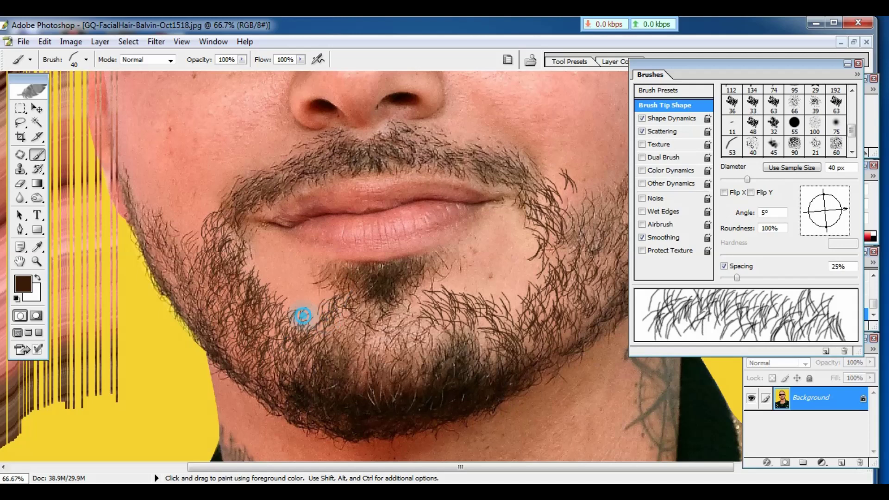
left_click(303, 316)
left_click(319, 319)
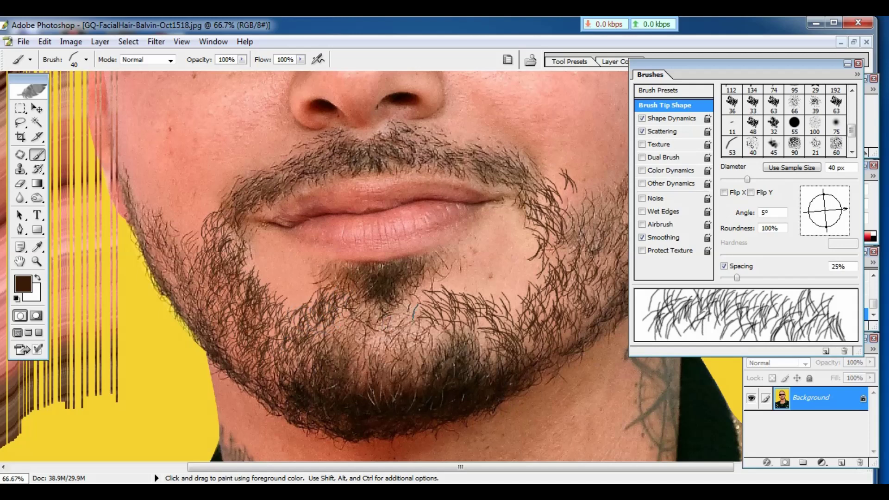
Step: Set the brush tip angle to 42° and paint a sideburn from beside the ear without an earring down into the cheek beard
mouse_move(352, 295)
left_mouse_down()
mouse_move(439, 360)
mouse_move(500, 384)
left_mouse_up()
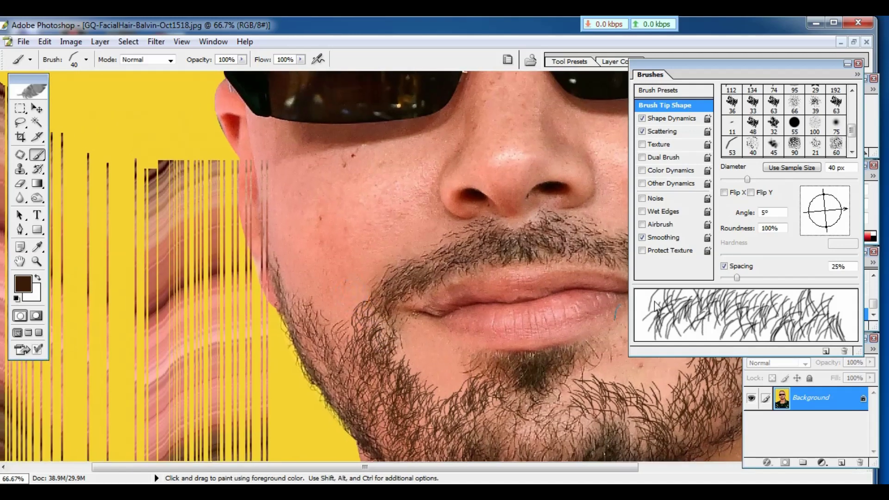
left_click(845, 211)
left_click_drag(842, 220, 854, 193)
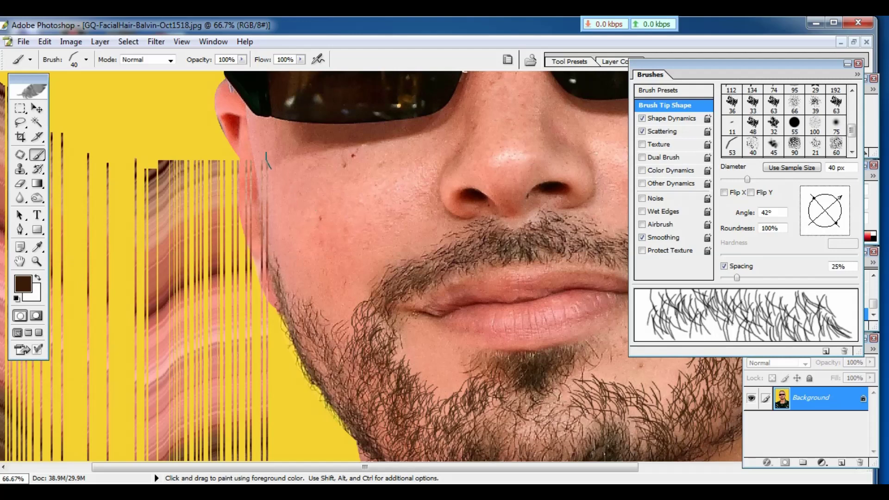
left_click_drag(367, 215, 426, 205)
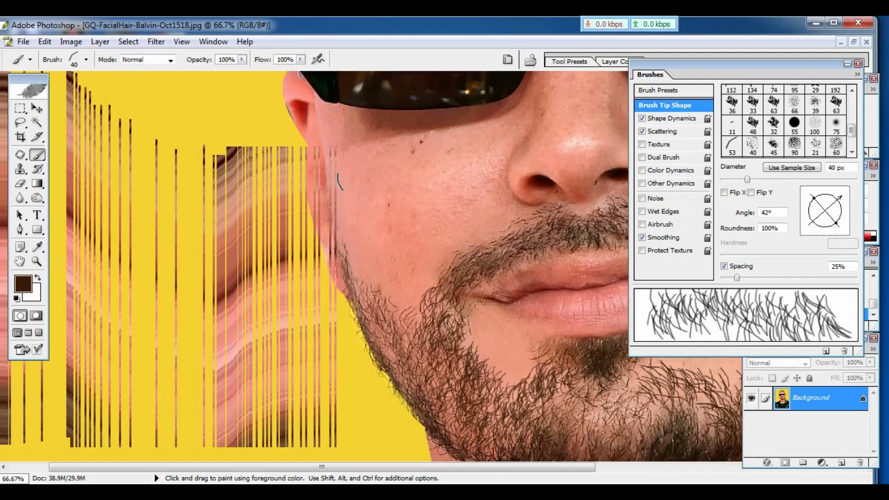
mouse_move(331, 149)
left_mouse_down()
mouse_move(334, 210)
mouse_move(366, 299)
mouse_move(406, 326)
mouse_move(405, 303)
left_mouse_up()
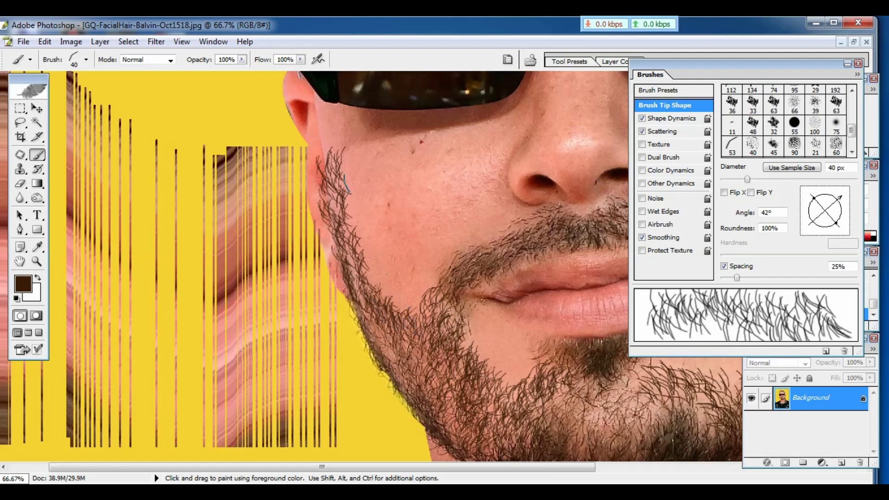
mouse_move(346, 181)
left_mouse_down()
mouse_move(338, 199)
mouse_move(412, 319)
mouse_move(431, 310)
left_mouse_up()
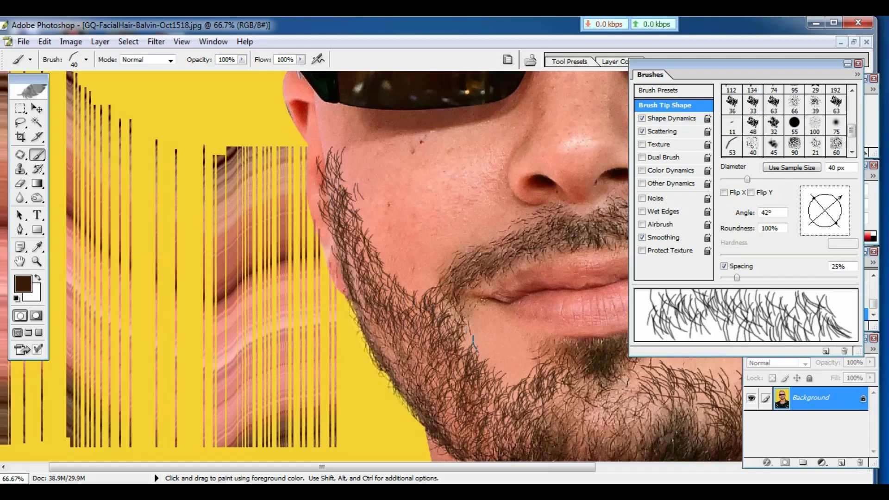
key("ctrl+minus")
key("ctrl+minus")
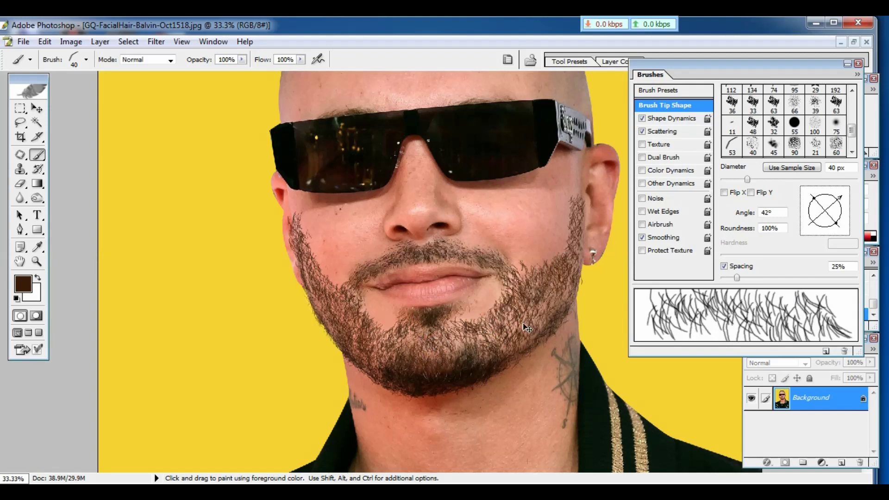
key("ctrl+minus")
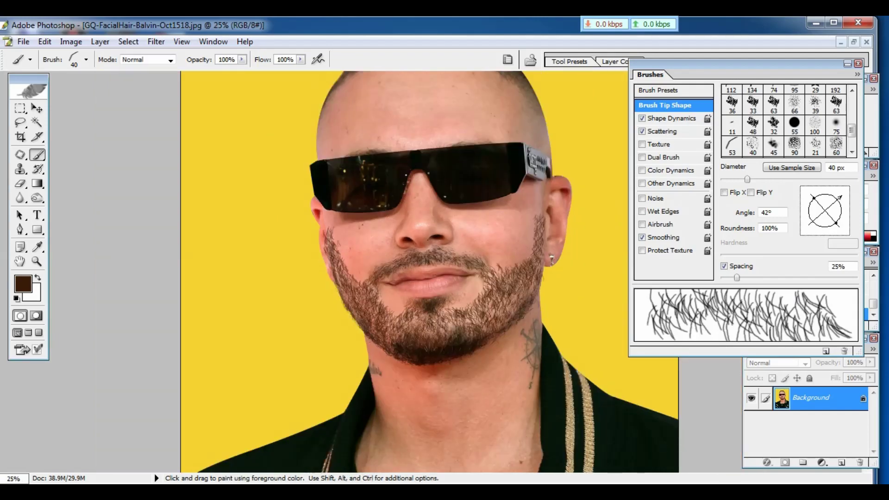